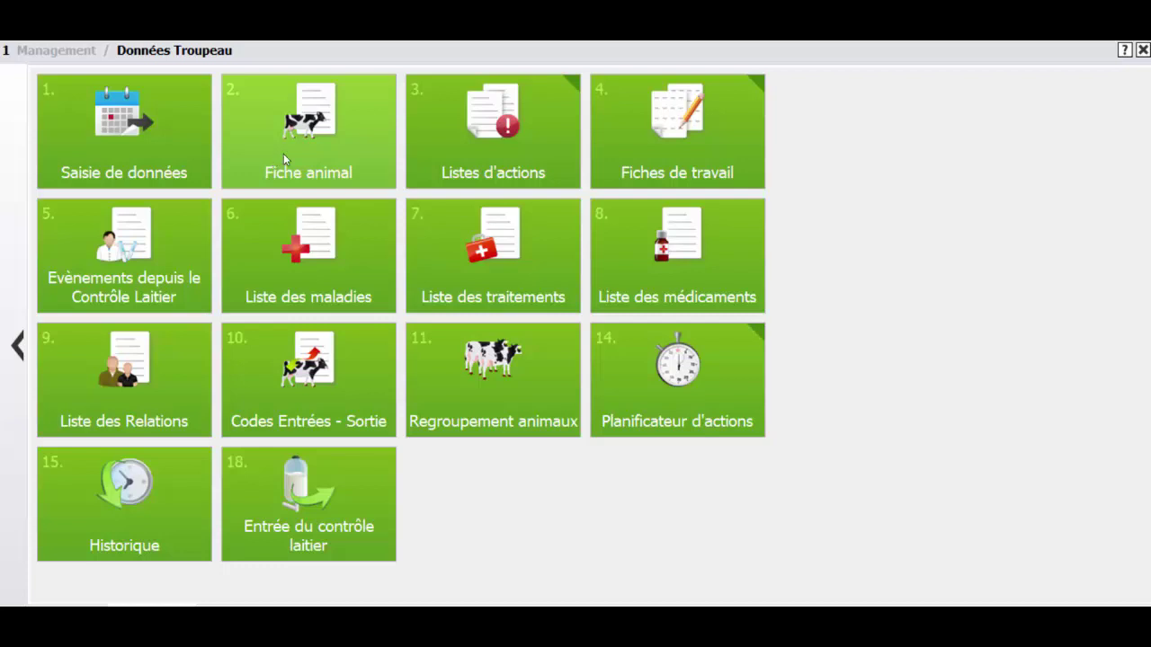
# Step: Add Fiche animal to the toolbar and open the animal record
pyautogui.rightClick(284, 156)
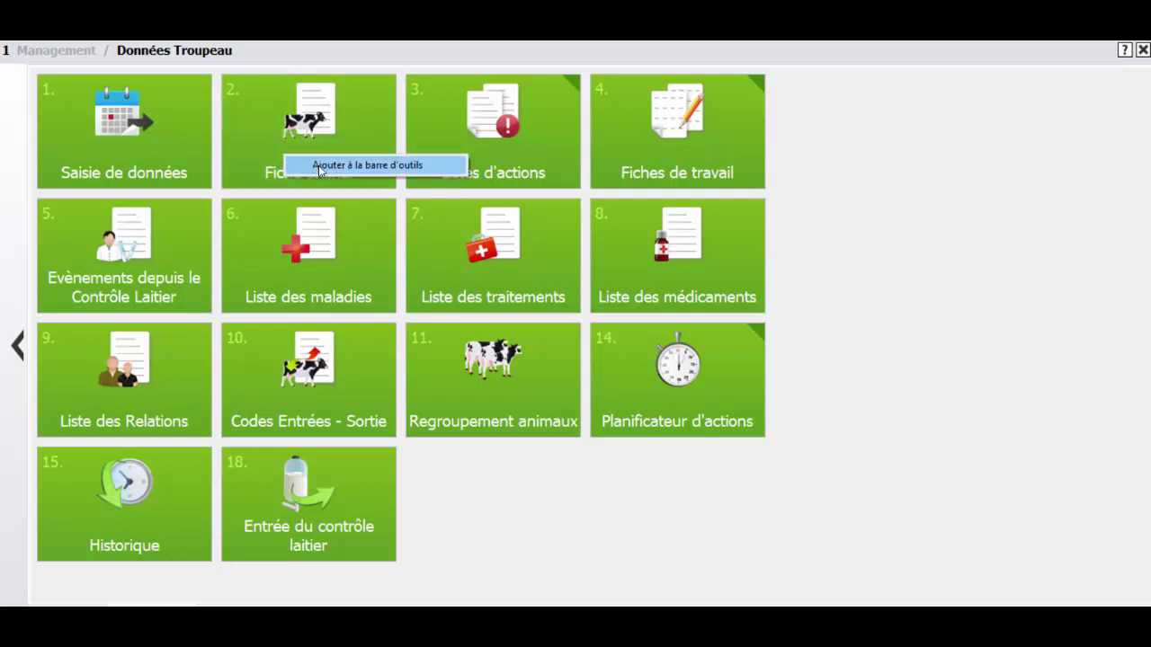
pyautogui.click(320, 166)
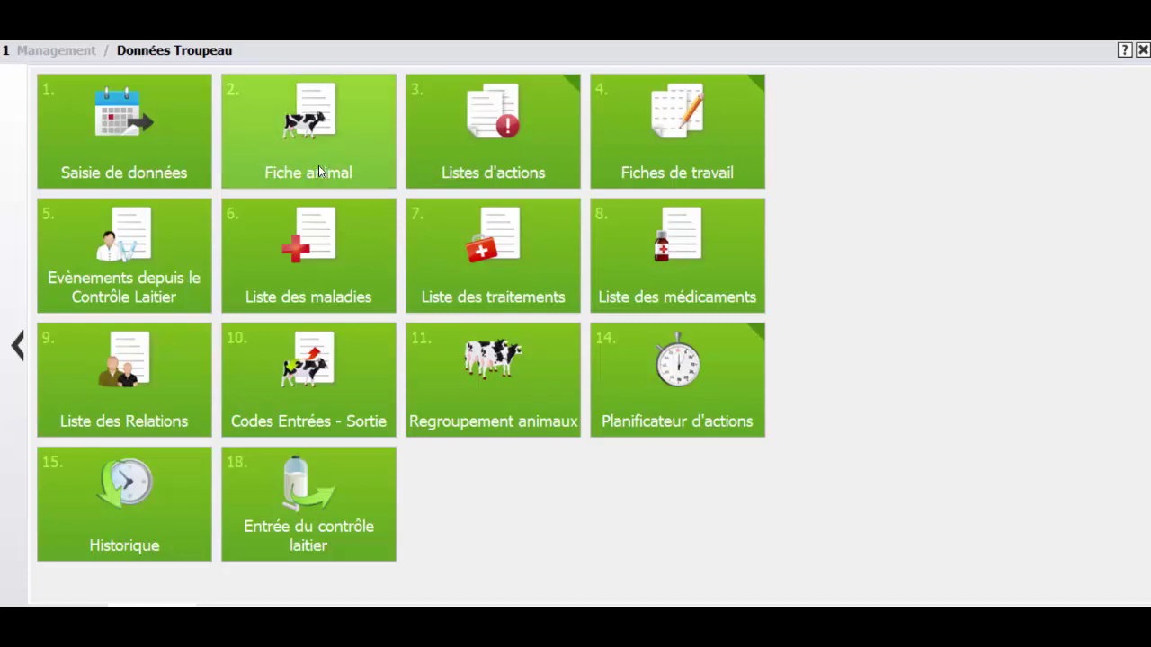
pyautogui.click(320, 171)
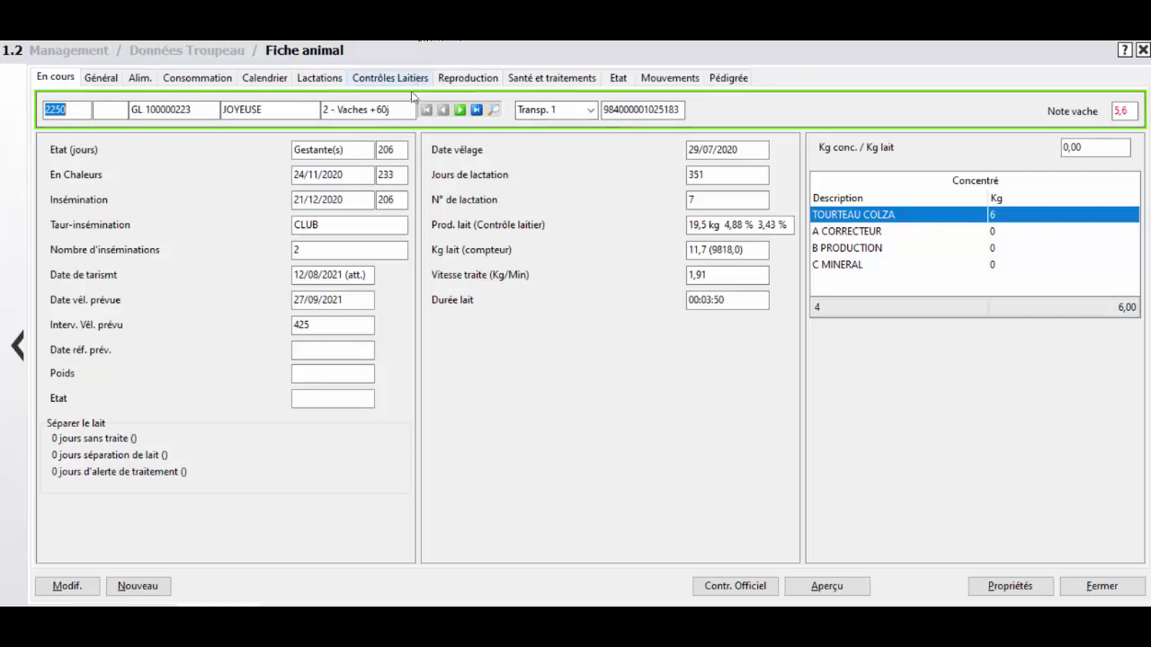
# Step: Browse forward through the following animal records and return to JOYEUSE's record
pyautogui.click(460, 110)
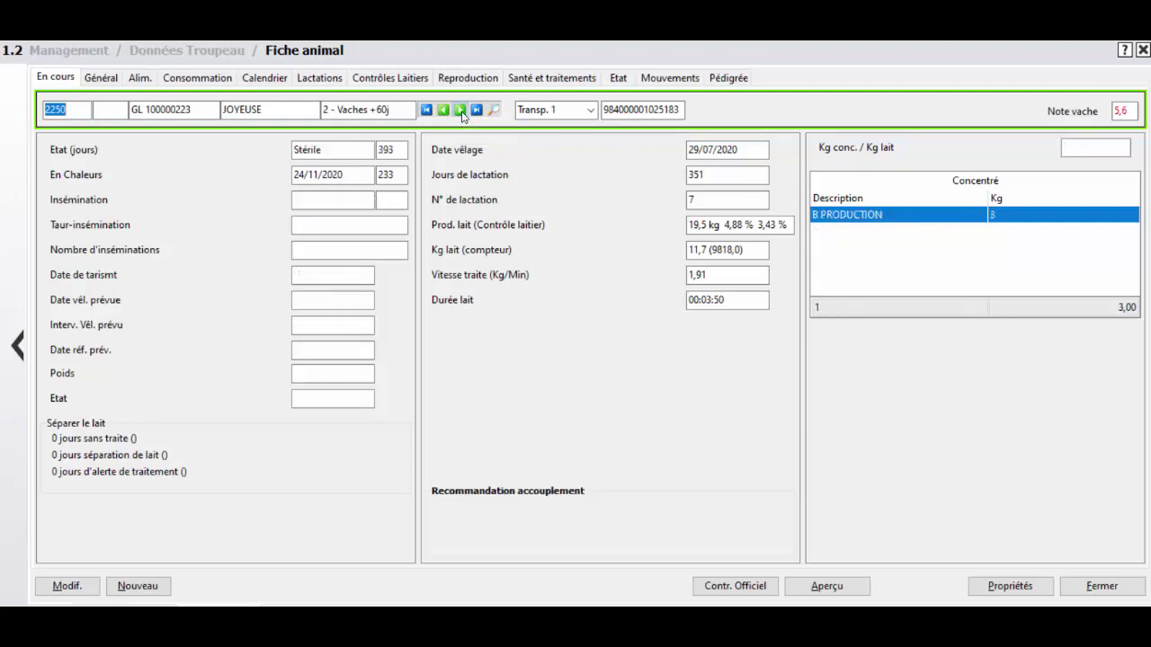
pyautogui.click(461, 110)
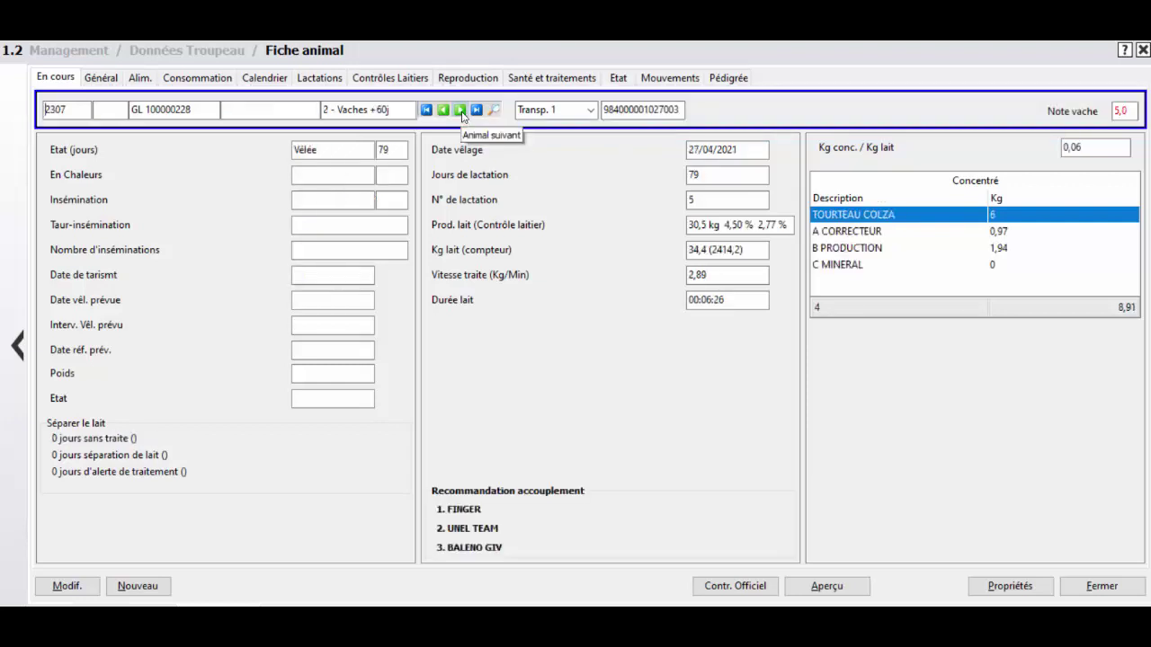
pyautogui.click(446, 111)
pyautogui.click(450, 113)
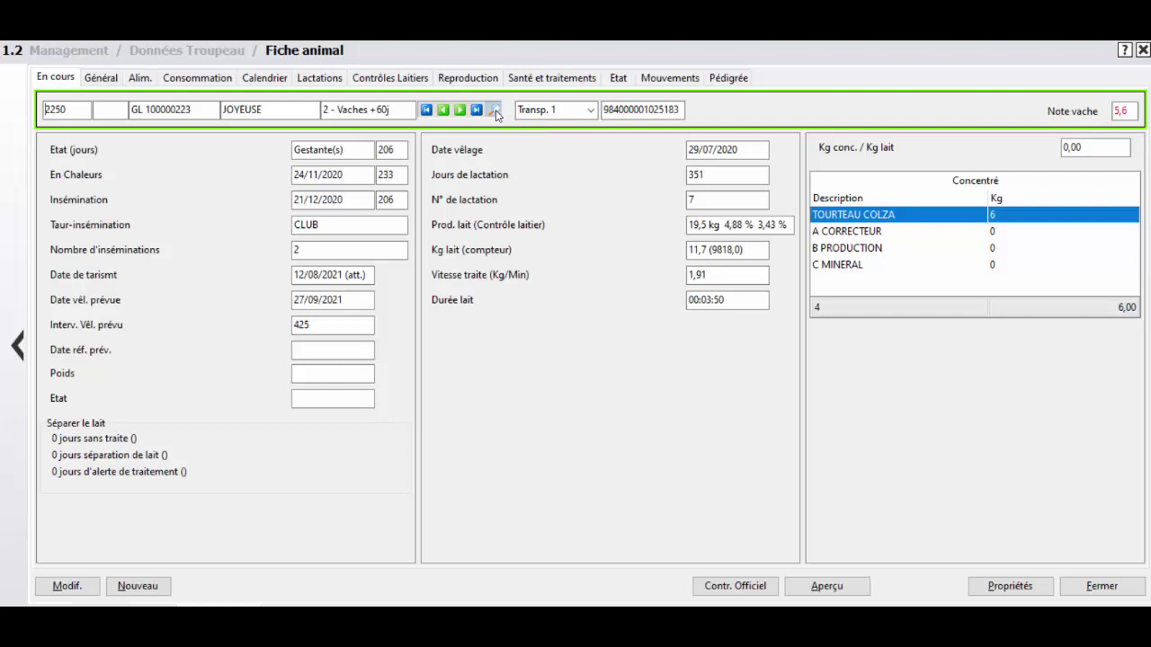
# Step: Search the animals by Nom for "tu" with the history included, and open TULIPE's record
pyautogui.click(494, 110)
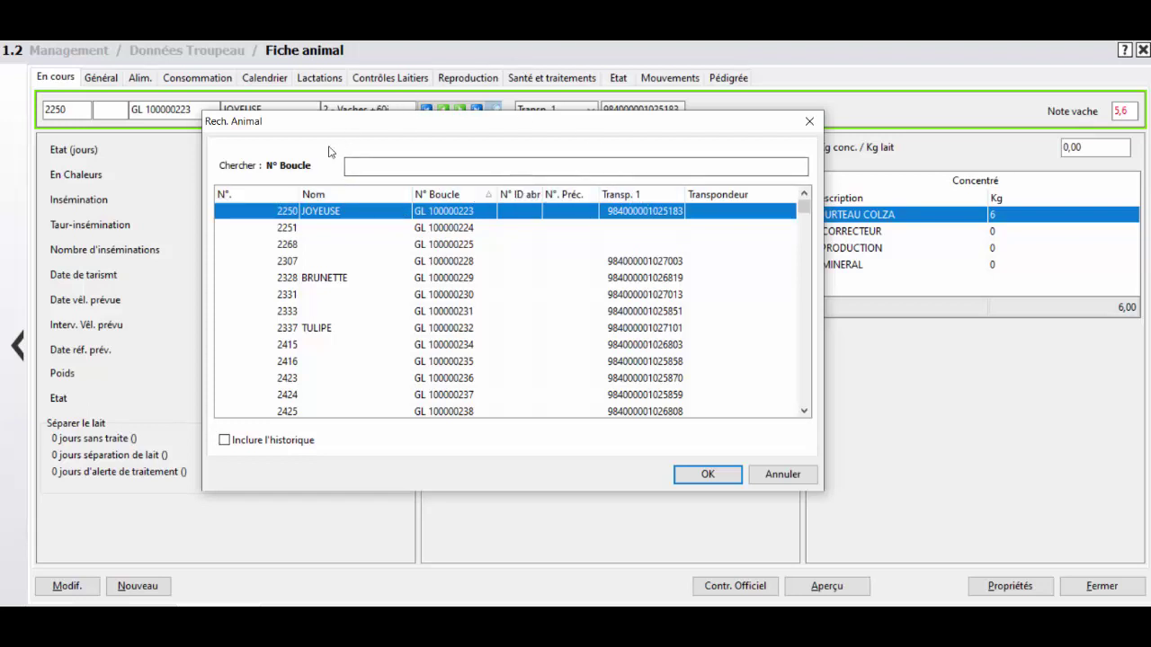
pyautogui.click(225, 442)
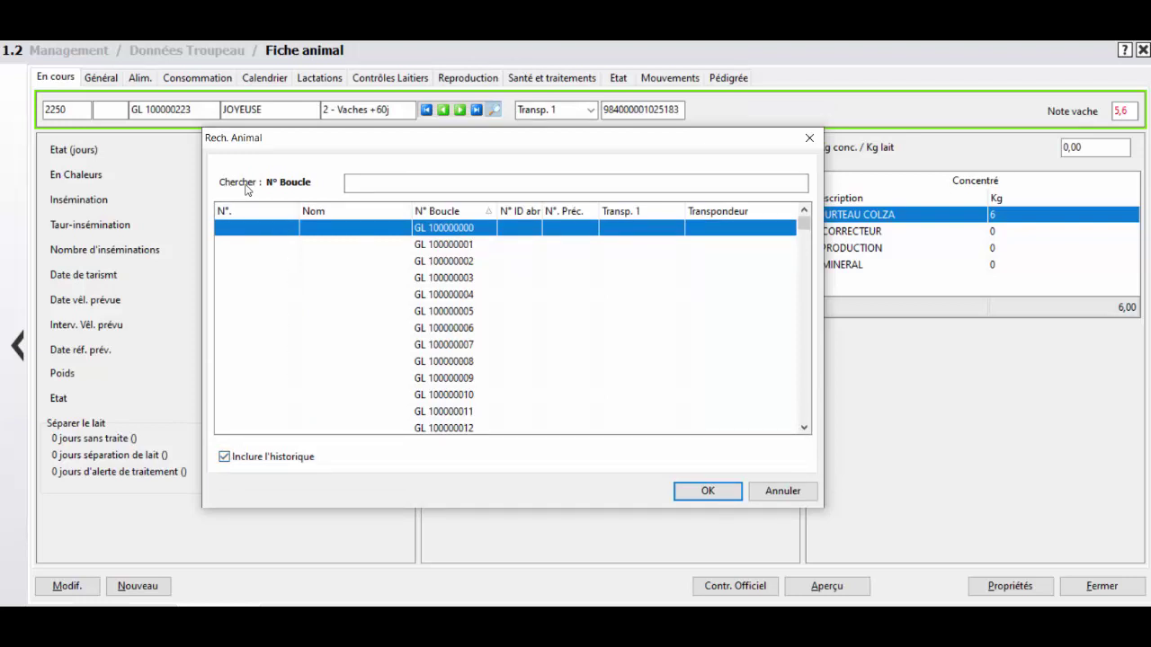
pyautogui.click(369, 215)
pyautogui.click(440, 213)
pyautogui.click(382, 214)
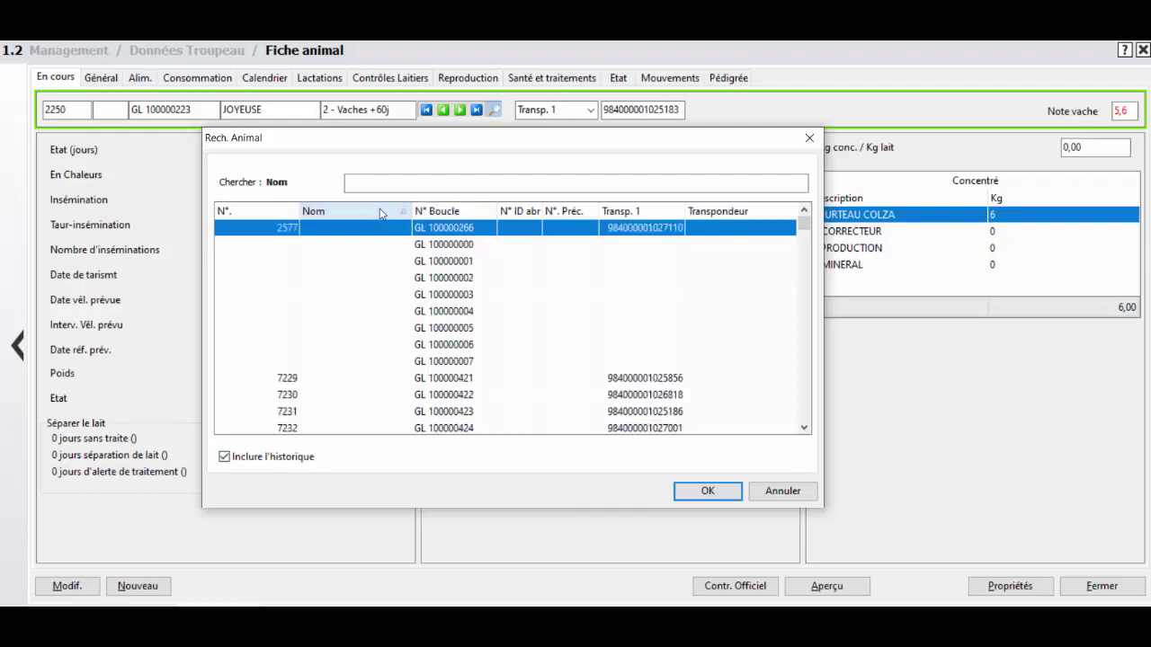
pyautogui.write('tu')
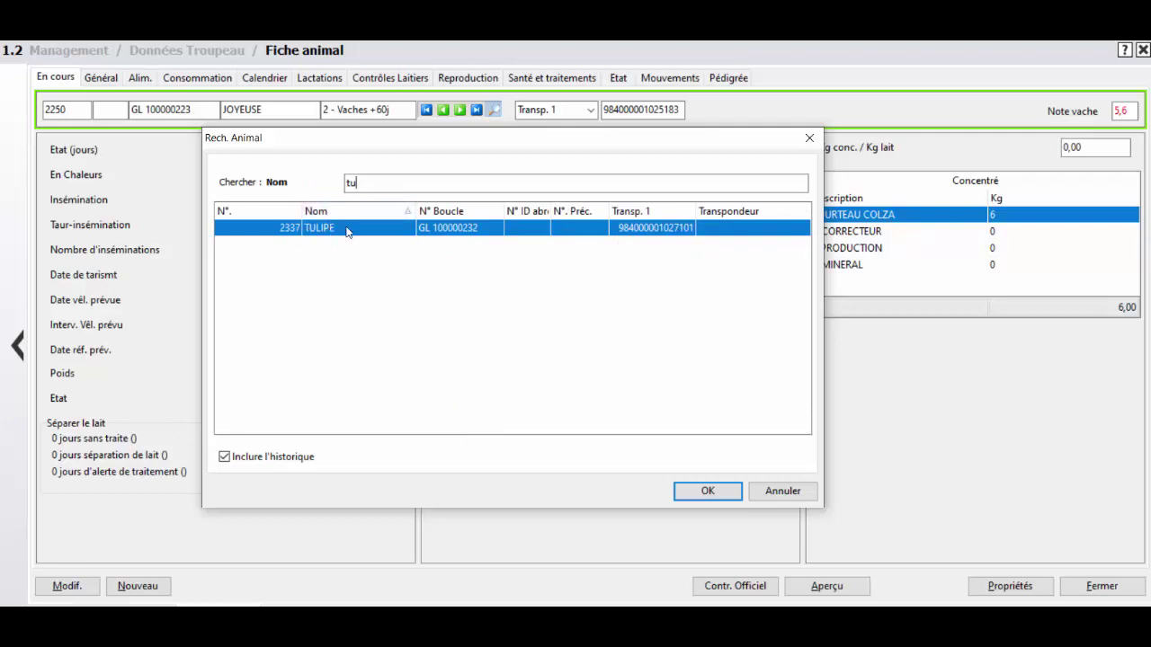
pyautogui.doubleClick(347, 229)
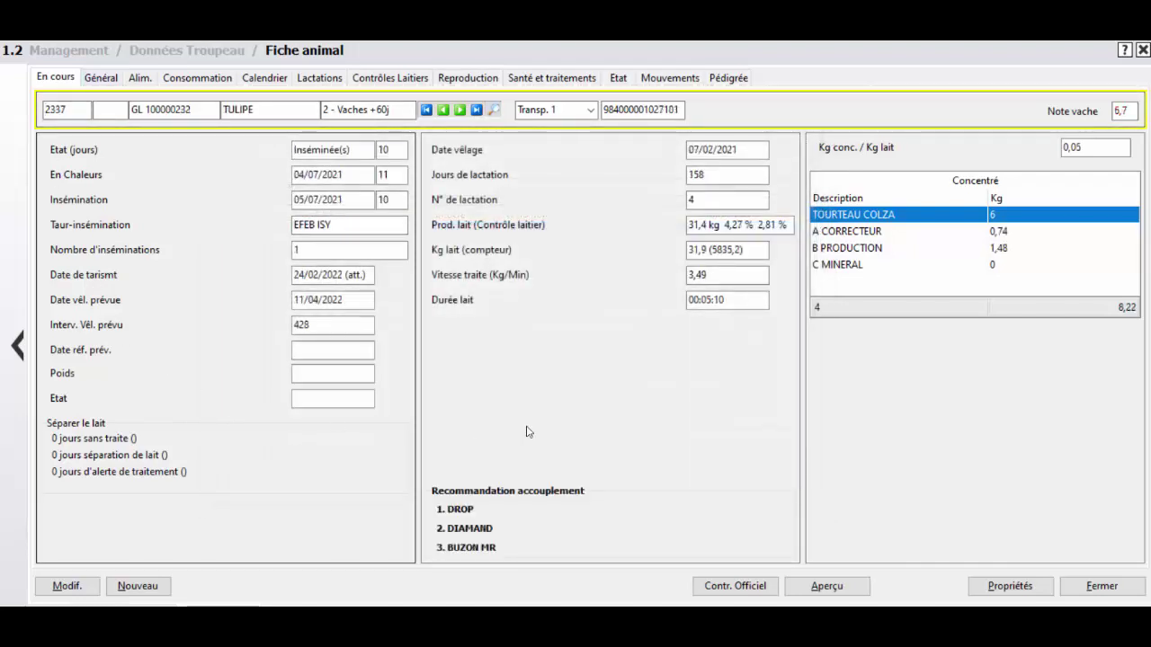
# Step: Review TULIPE's current and general data, inspect the pedigree details in the cow's edit form, and cancel without changes
pyautogui.click(65, 79)
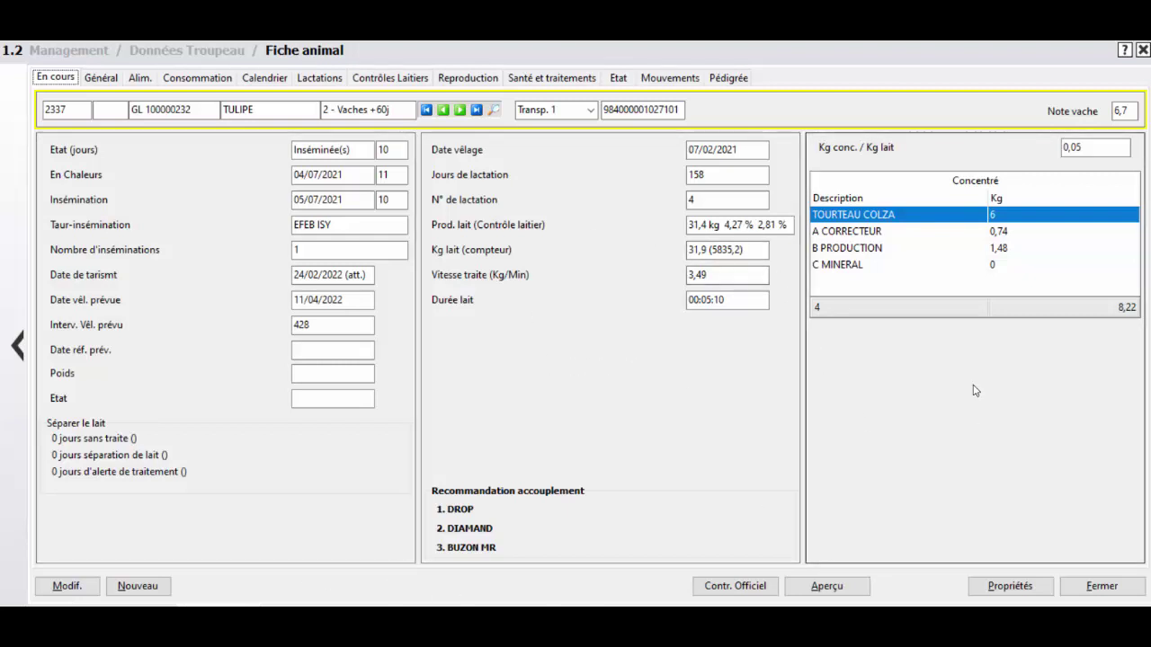
pyautogui.click(101, 79)
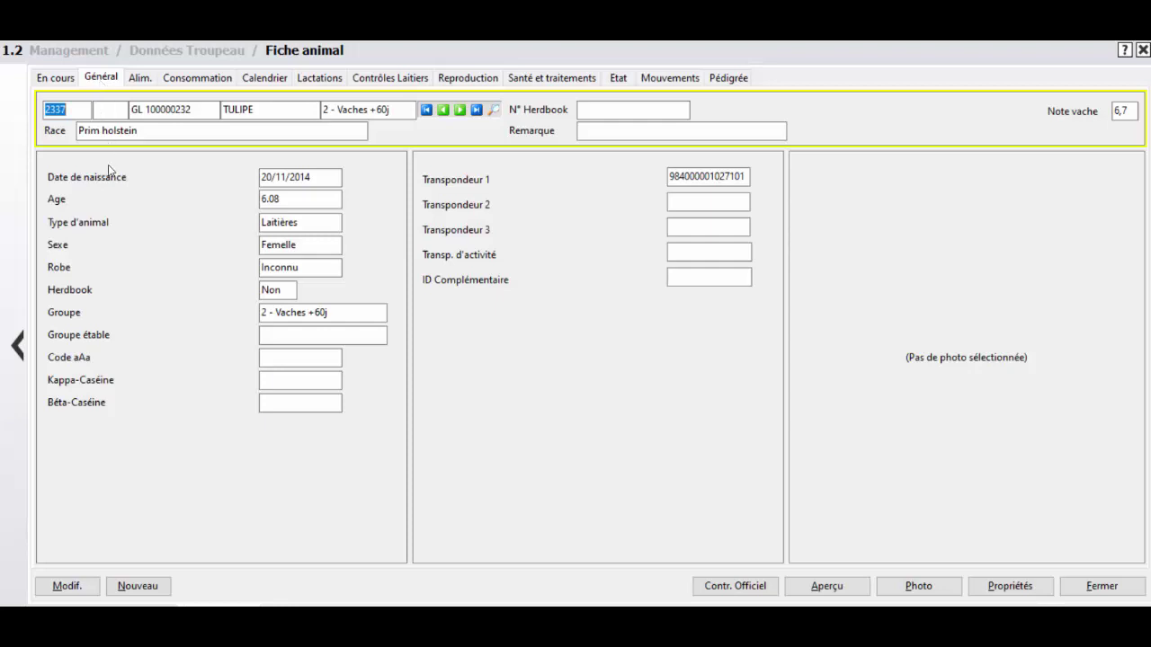
pyautogui.click(68, 592)
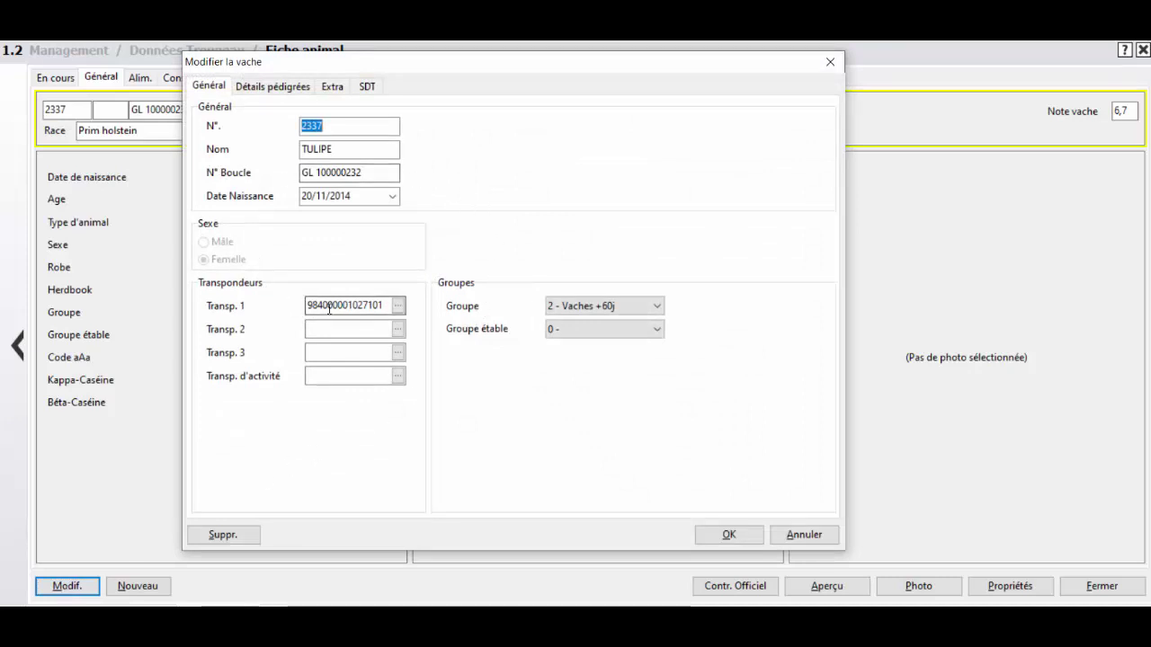
pyautogui.click(270, 86)
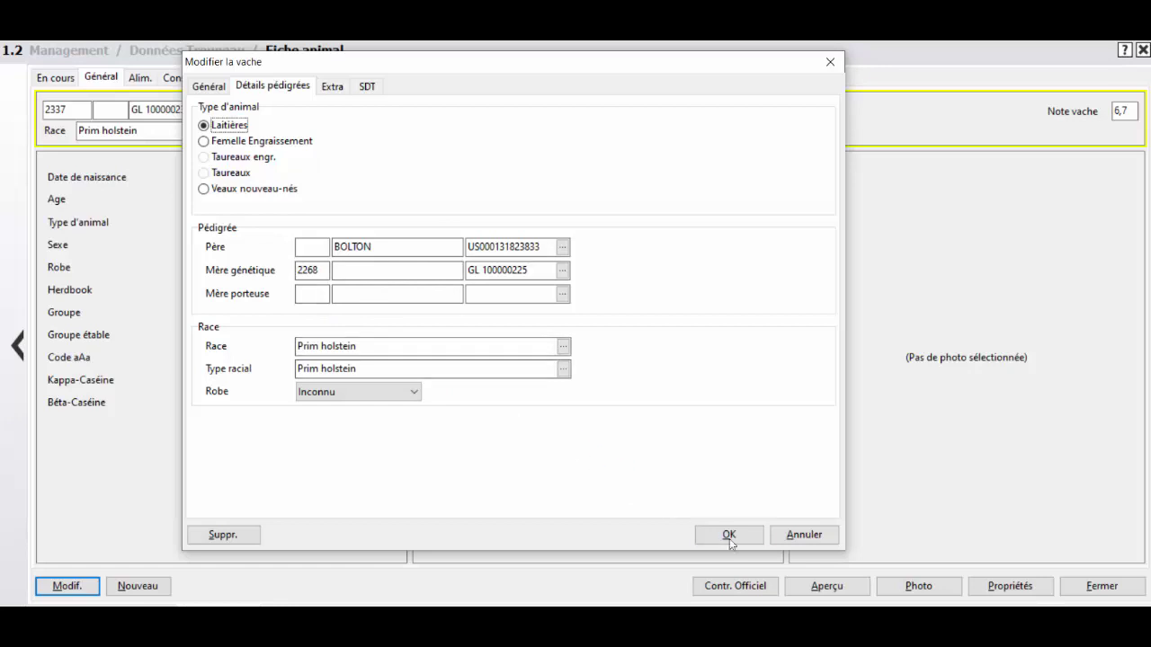
pyautogui.click(797, 538)
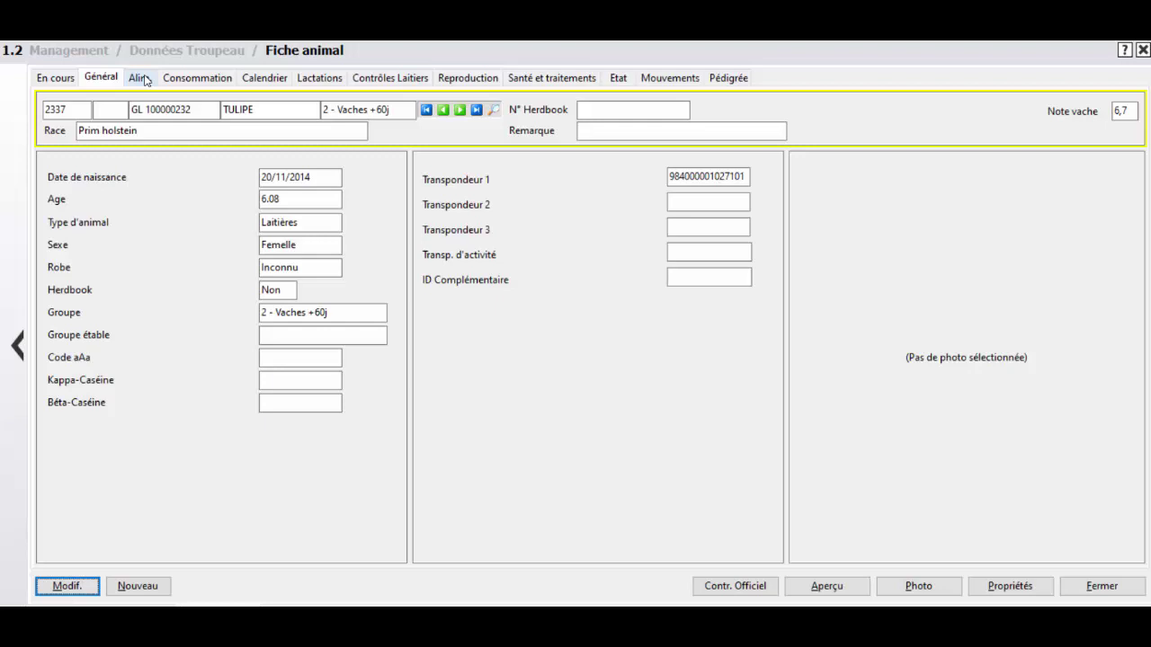
# Step: In TULIPE's Calendrier graph, hide the Traite curve and display the individual Traites curves 1 and 2
pyautogui.click(261, 79)
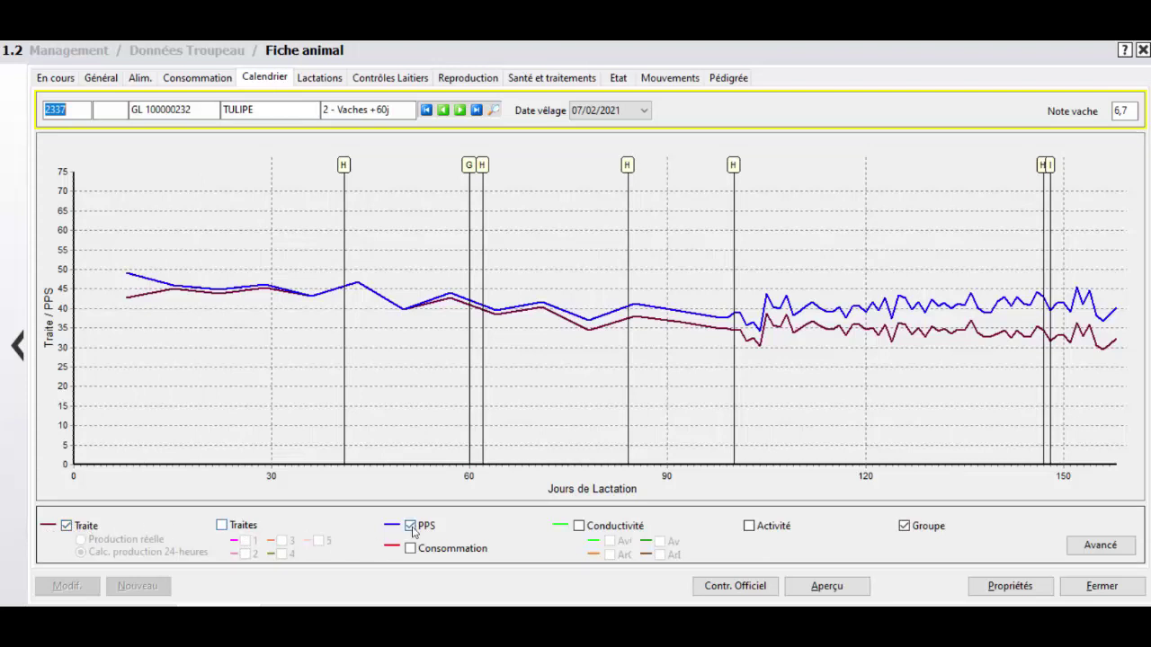
pyautogui.click(66, 526)
pyautogui.click(222, 526)
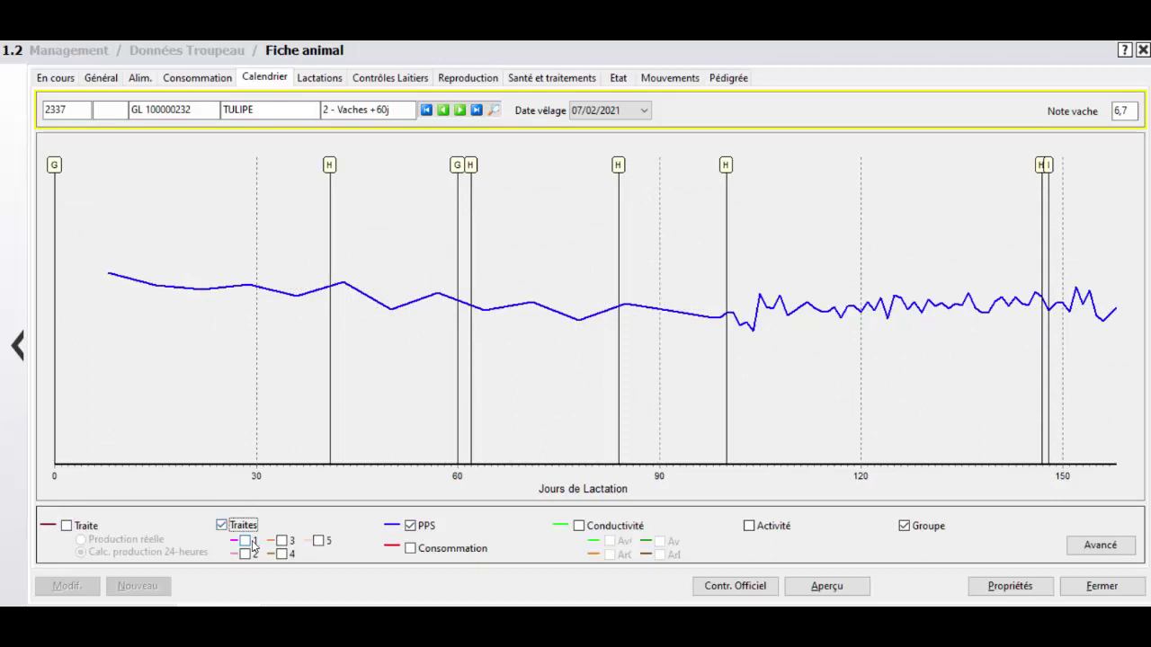
pyautogui.click(246, 541)
pyautogui.click(246, 555)
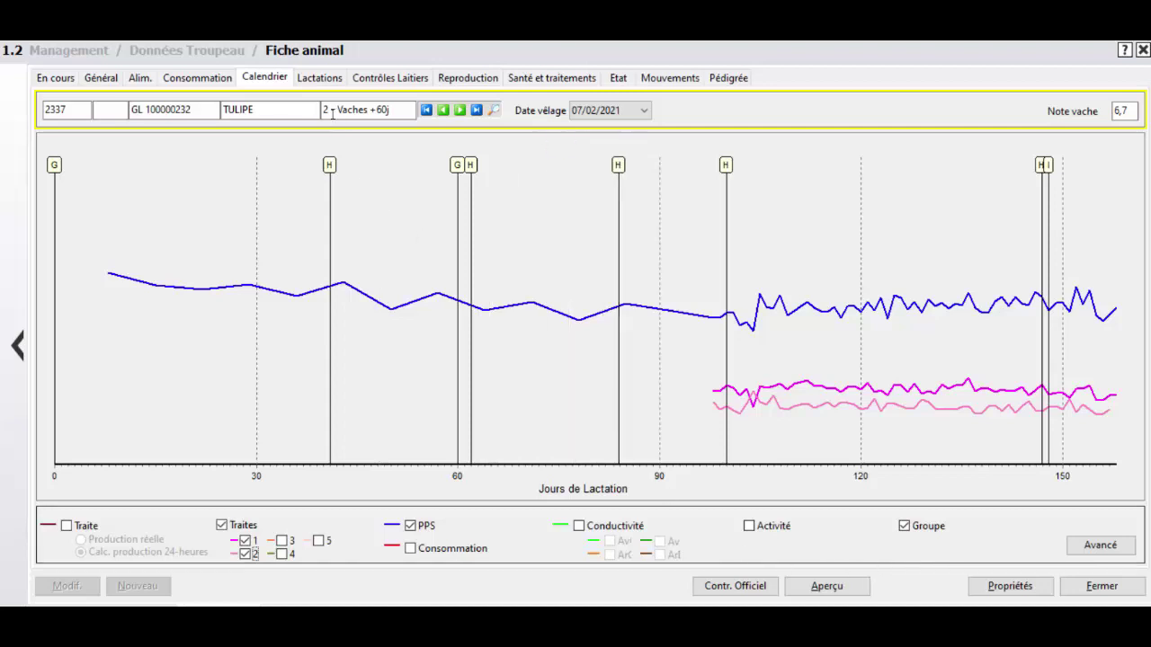
# Step: Examine TULIPE's lactation history, comparing the 305-day and actual rows of the lactation that began 07/02/2021
pyautogui.click(320, 79)
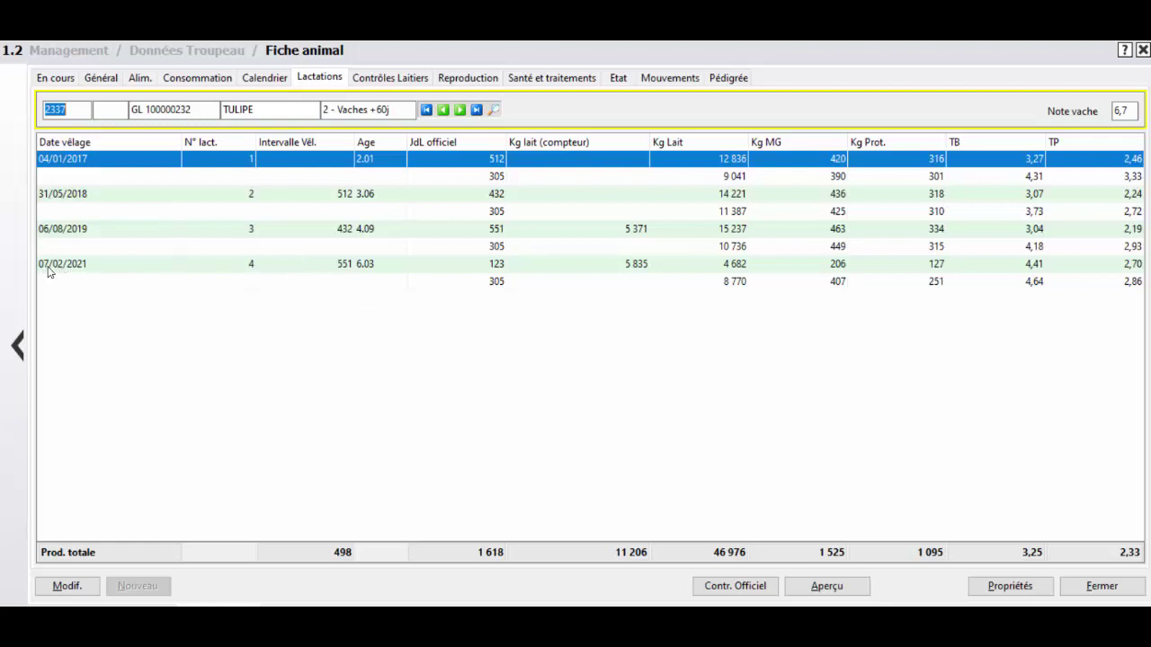
pyautogui.click(402, 285)
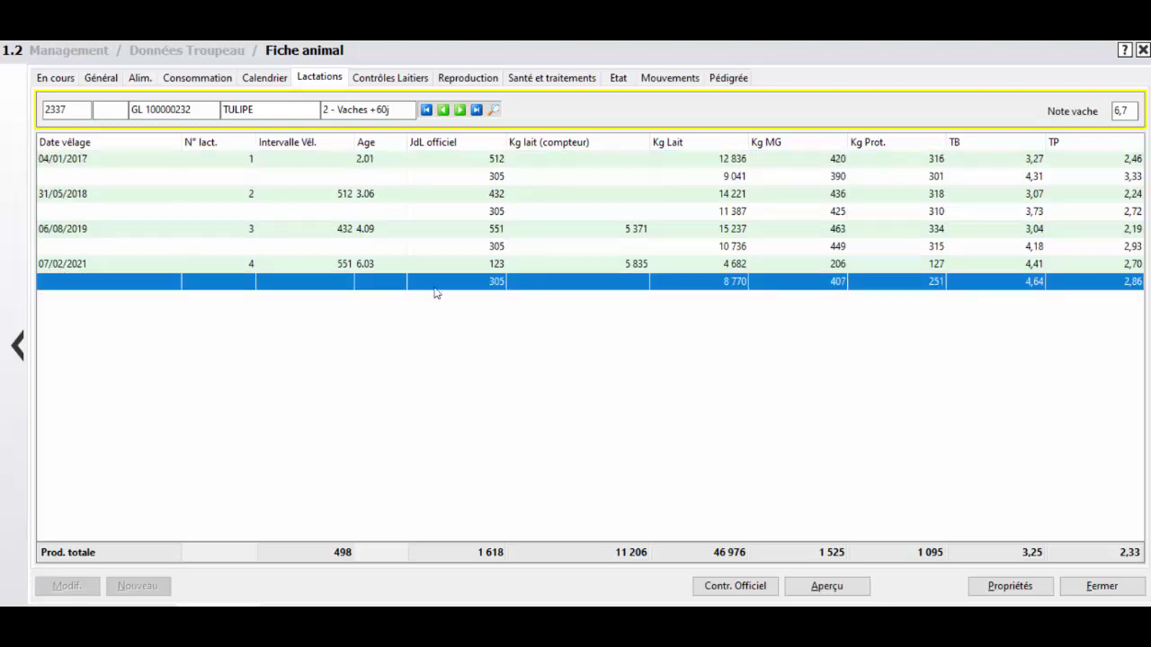
pyautogui.click(484, 268)
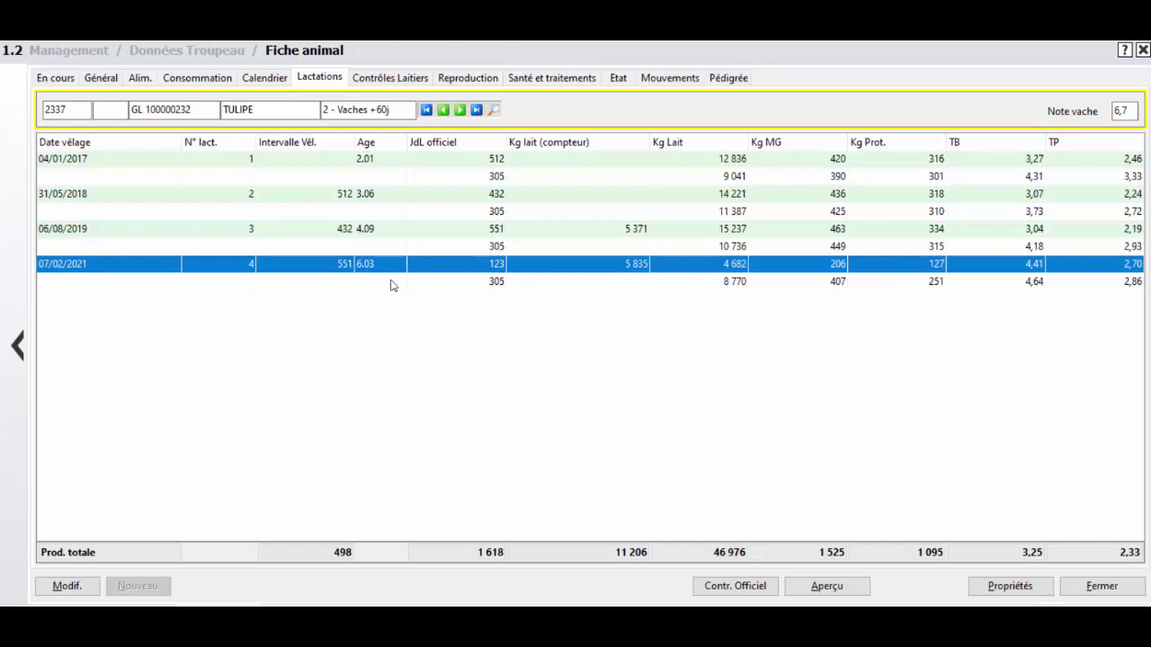
# Step: View TULIPE's Contrôles Laitiers for the 04/01/2017 calving, and switch to Toutes les lactations
pyautogui.click(385, 78)
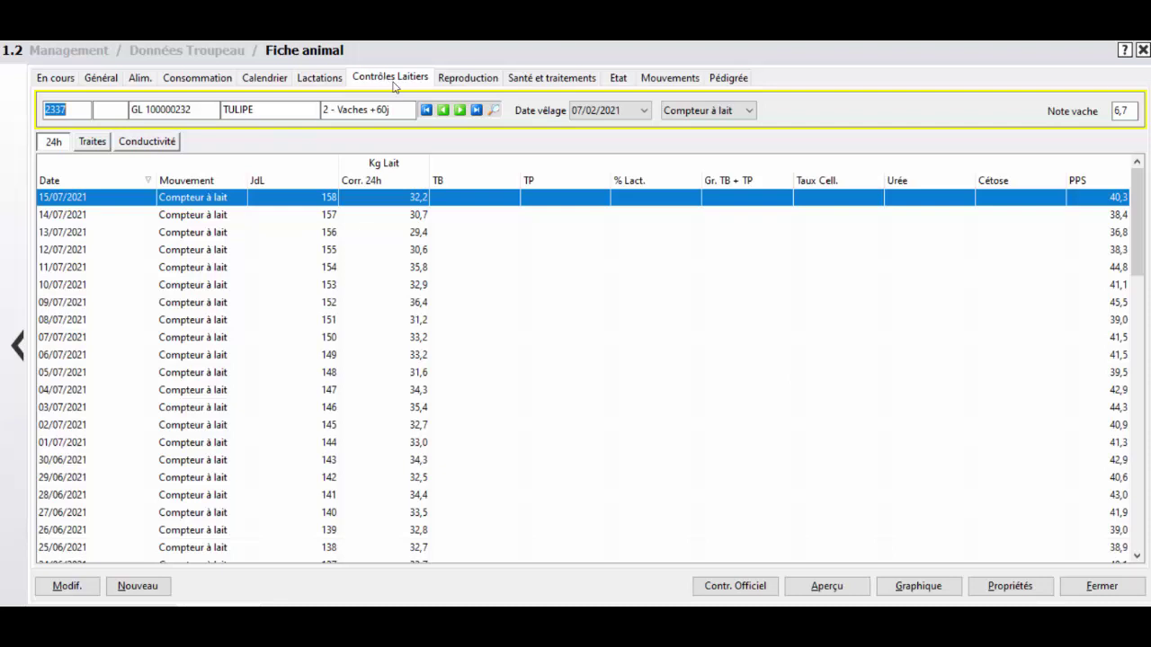
pyautogui.click(647, 115)
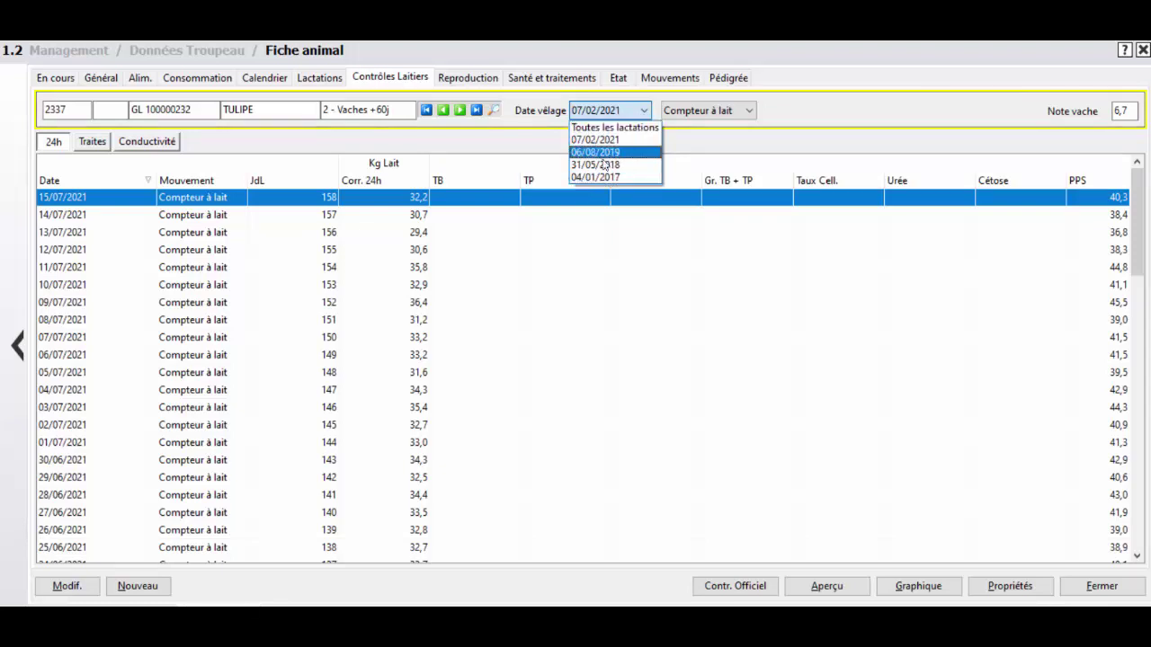
pyautogui.click(629, 178)
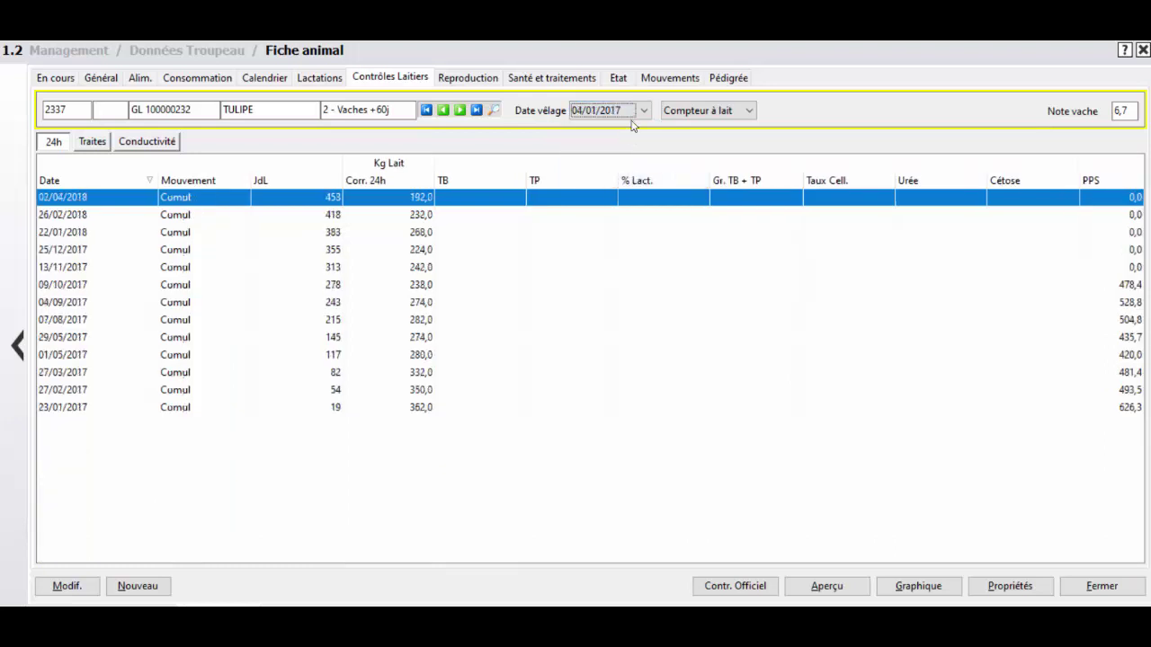
pyautogui.click(644, 112)
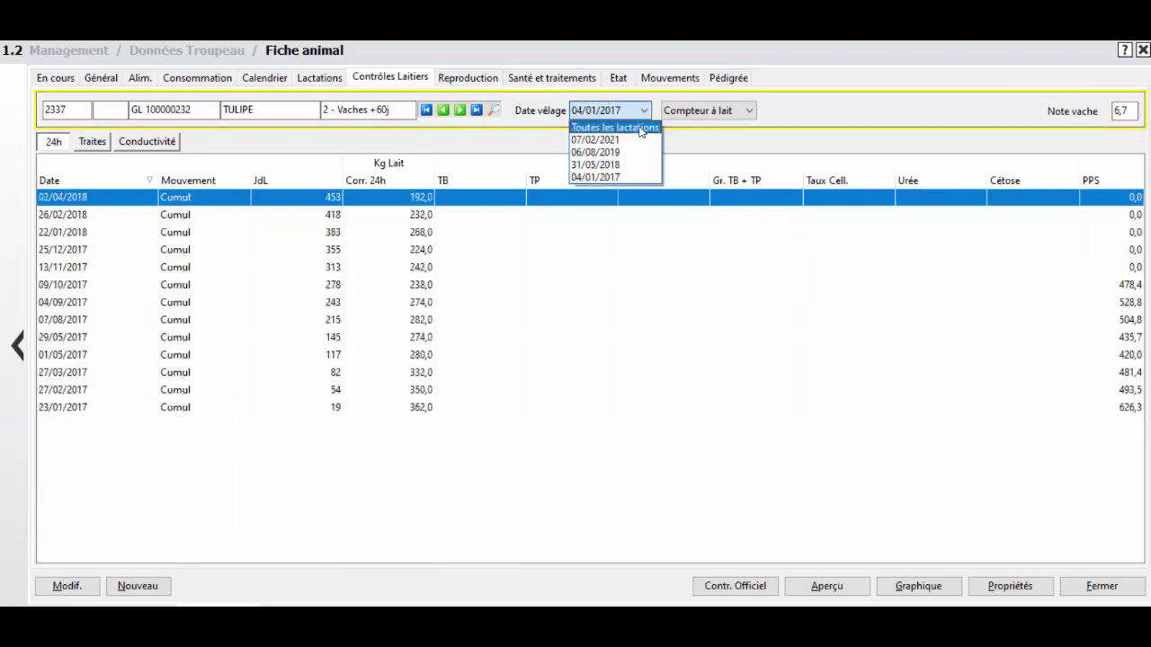
pyautogui.click(641, 128)
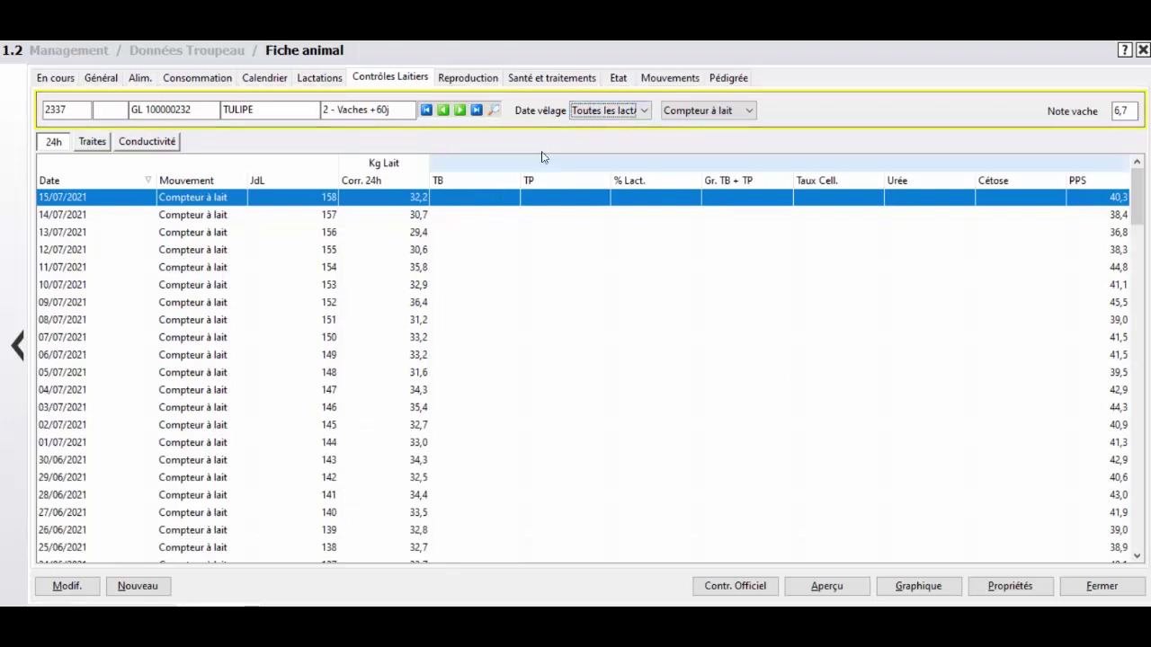
# Step: Filter the milk records to Contrôle laitier to view them, and switch back to Compteur à lait
pyautogui.click(749, 111)
pyautogui.click(745, 128)
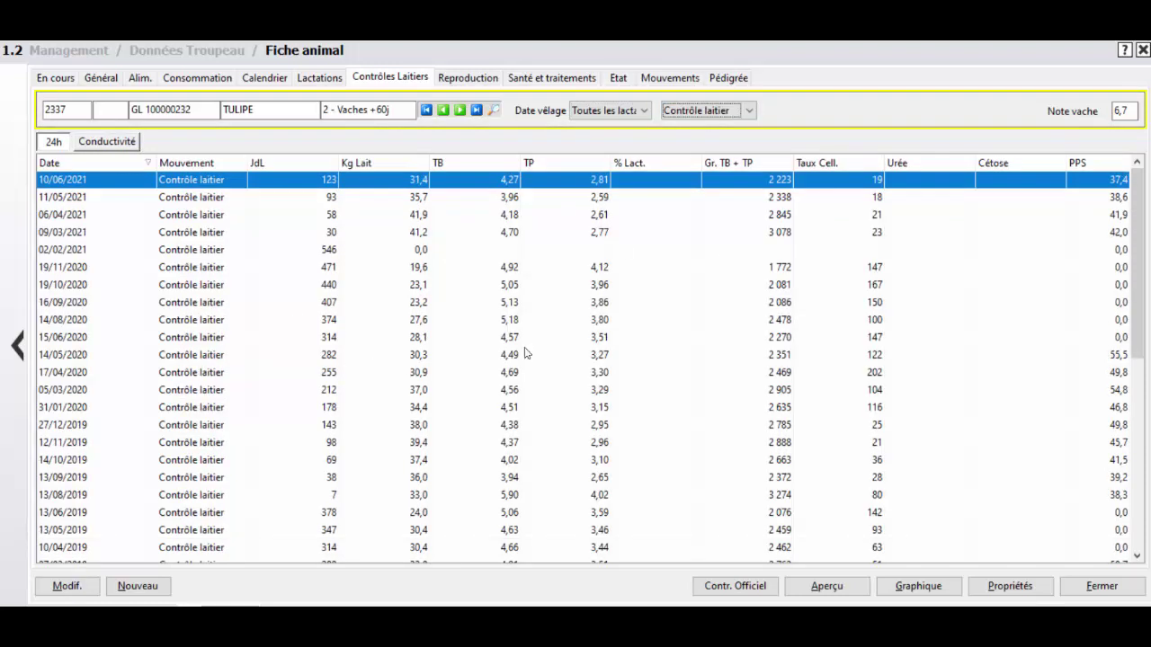
pyautogui.click(749, 111)
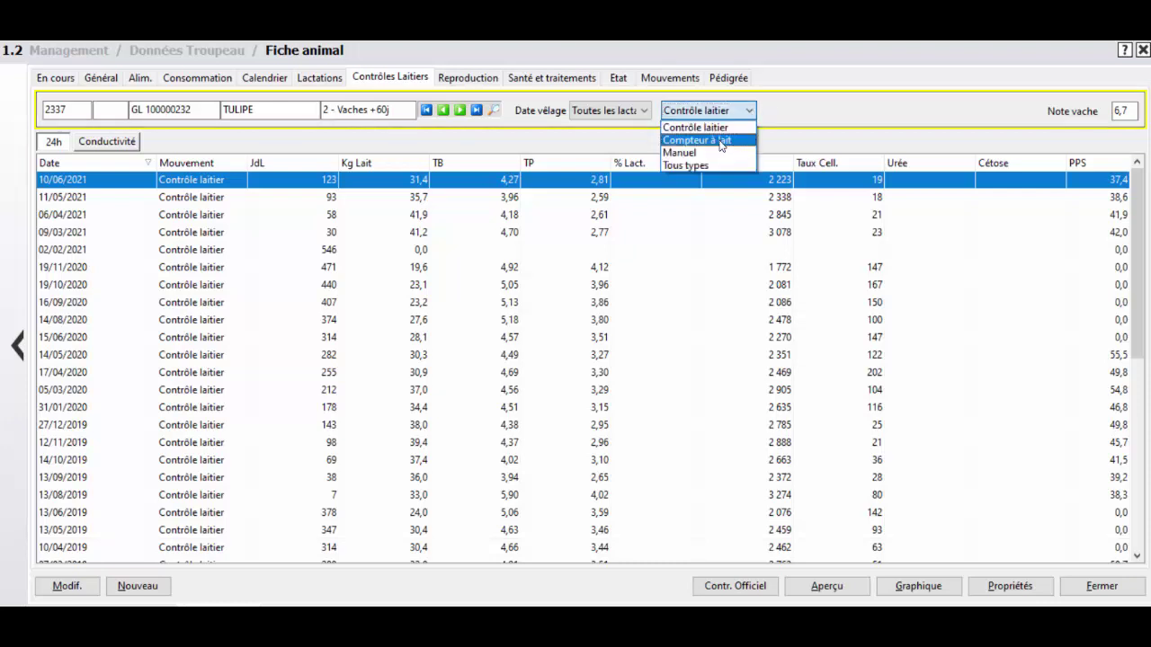
pyautogui.click(720, 141)
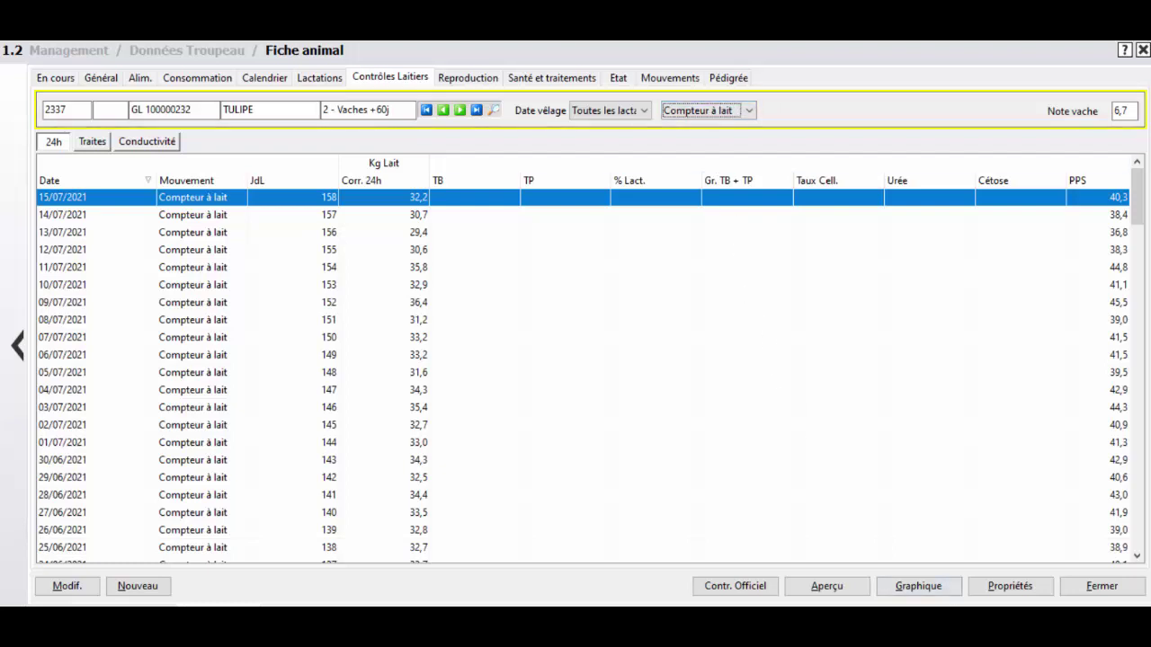
# Step: Set the default daily milk production record type to Contrôle laitier in the animal record's properties
pyautogui.click(1030, 595)
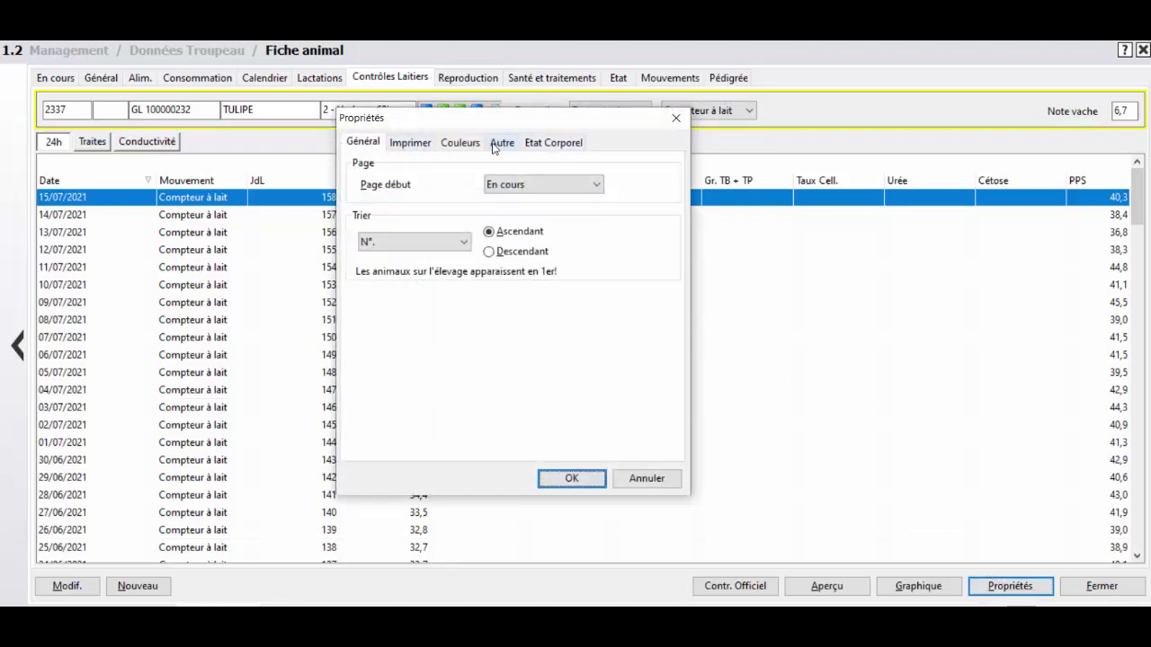
pyautogui.click(497, 143)
pyautogui.click(599, 196)
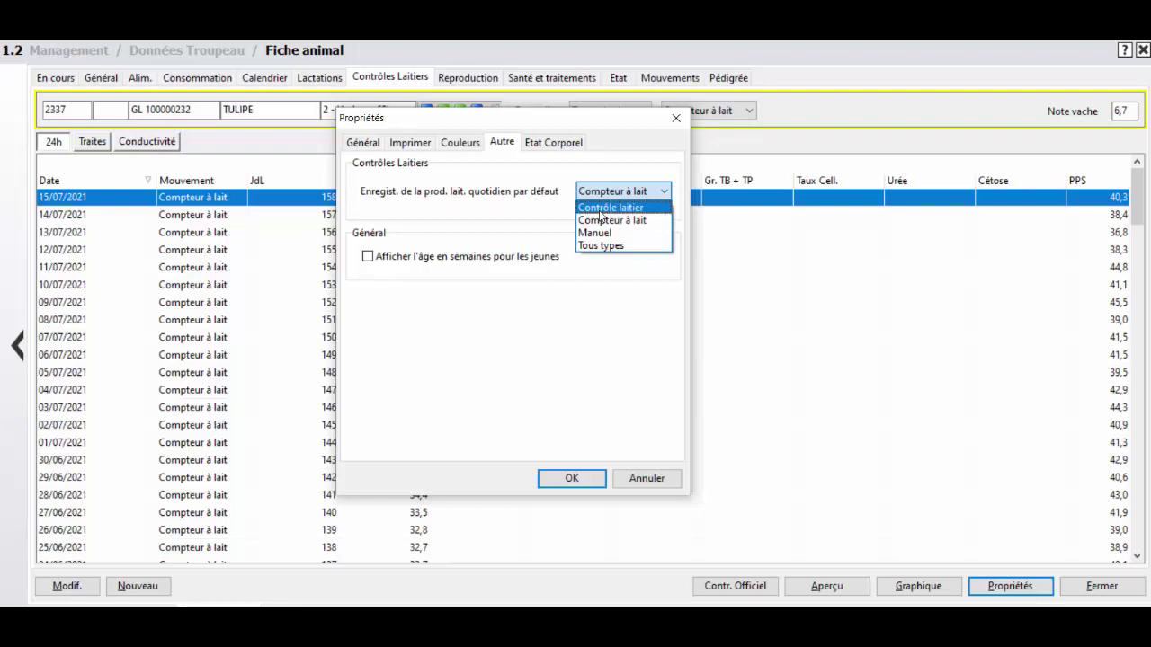
pyautogui.click(601, 210)
pyautogui.click(586, 486)
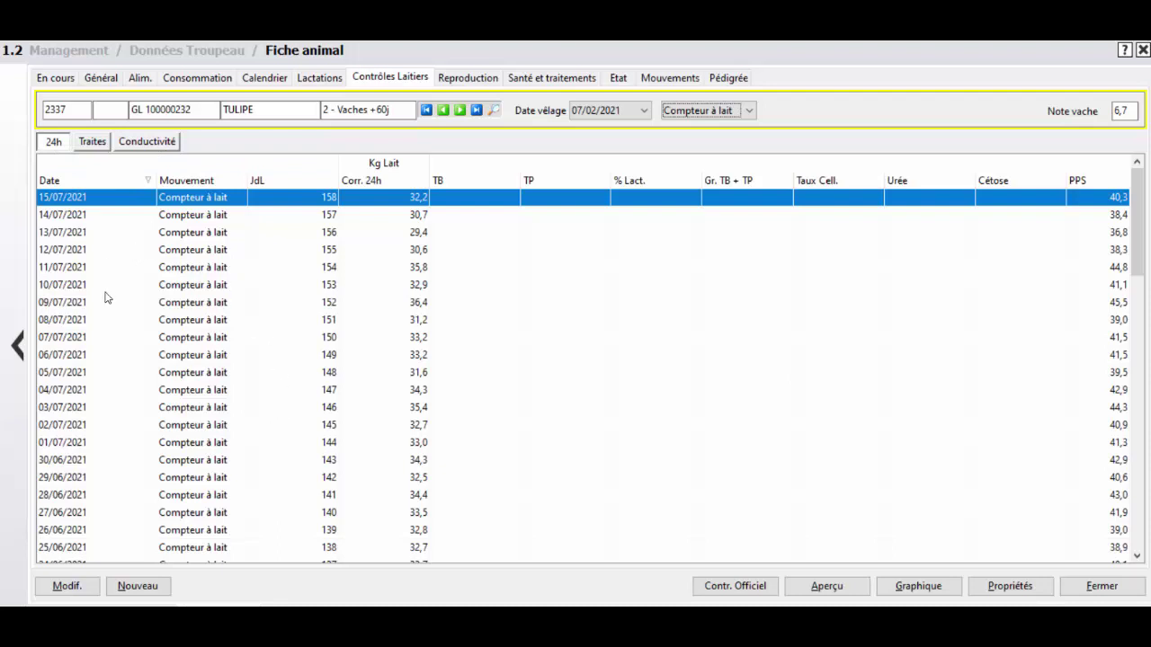
# Step: Examine TULIPE's individual milkings under Traites and return to the 24h view
pyautogui.click(92, 144)
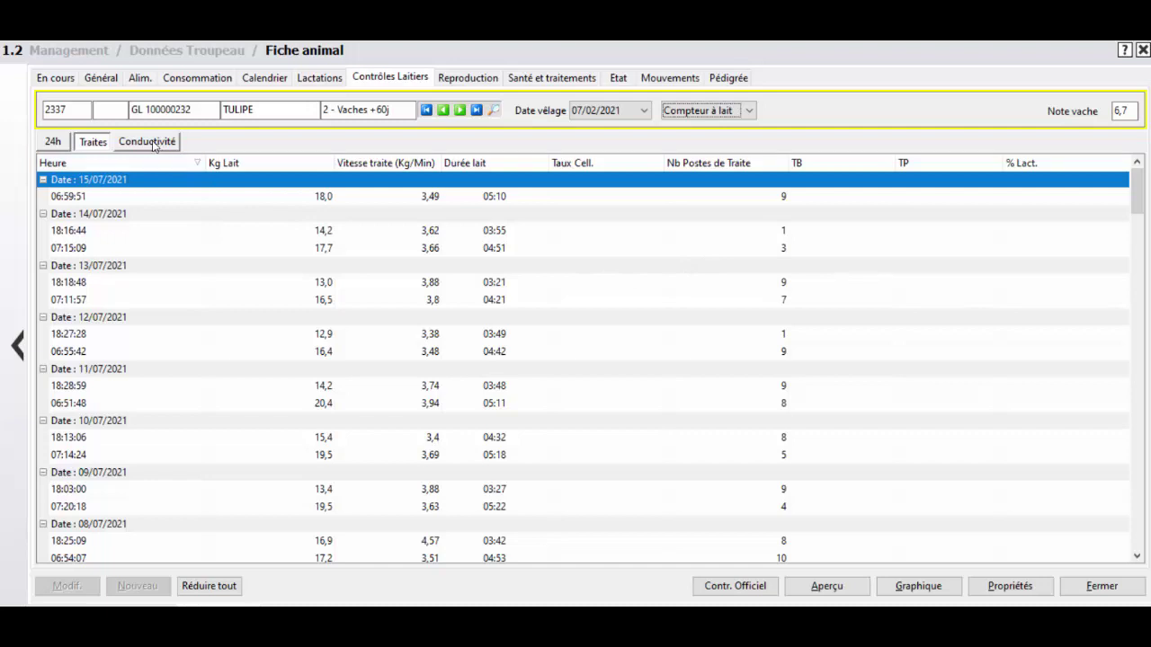
pyautogui.click(53, 142)
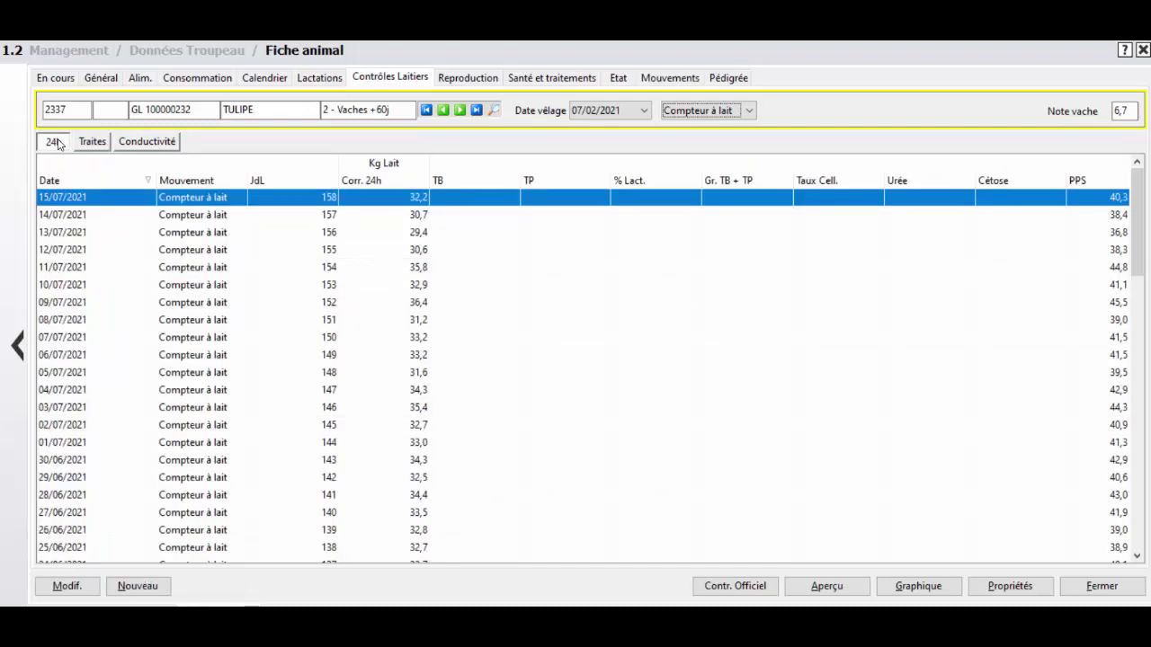
# Step: Display TULIPE's milk yield as a graph, enlarge the latest lactation days, and restore the full range
pyautogui.click(940, 593)
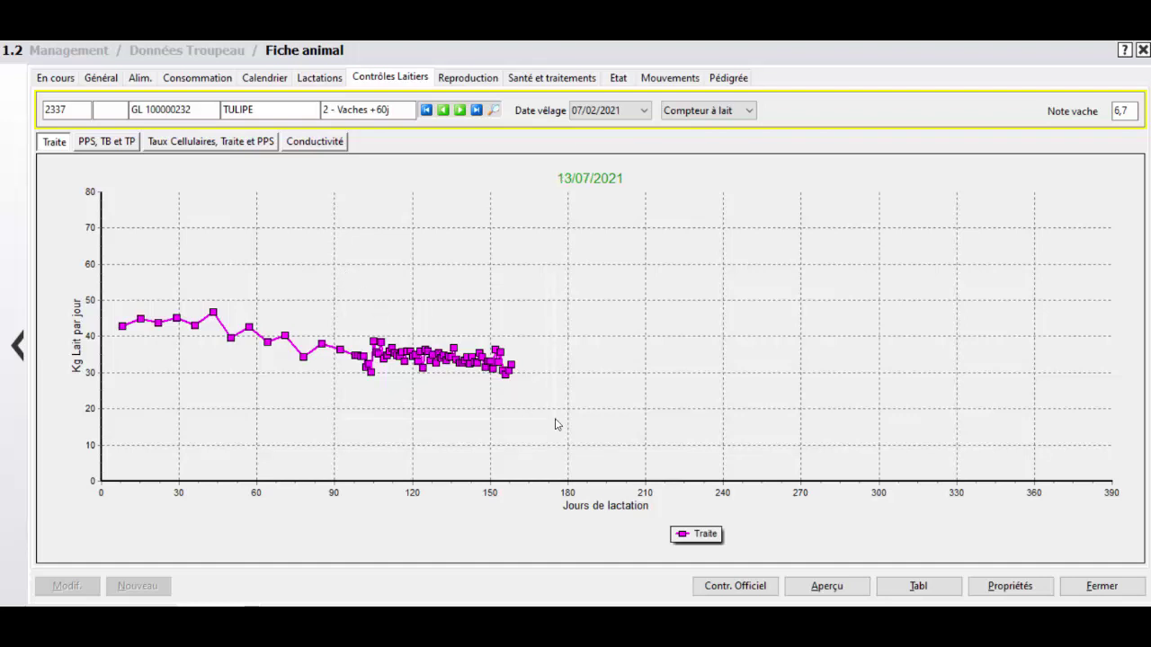
pyautogui.moveTo(555, 419); pyautogui.dragTo(555, 420)
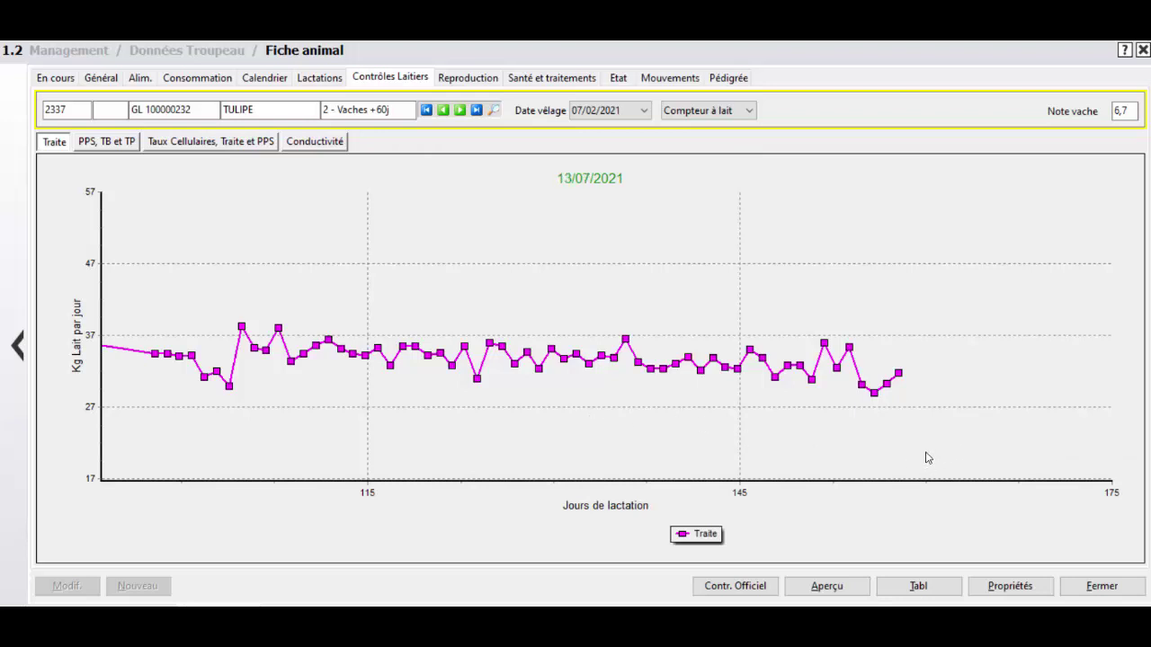
pyautogui.moveTo(734, 360); pyautogui.dragTo(539, 254)
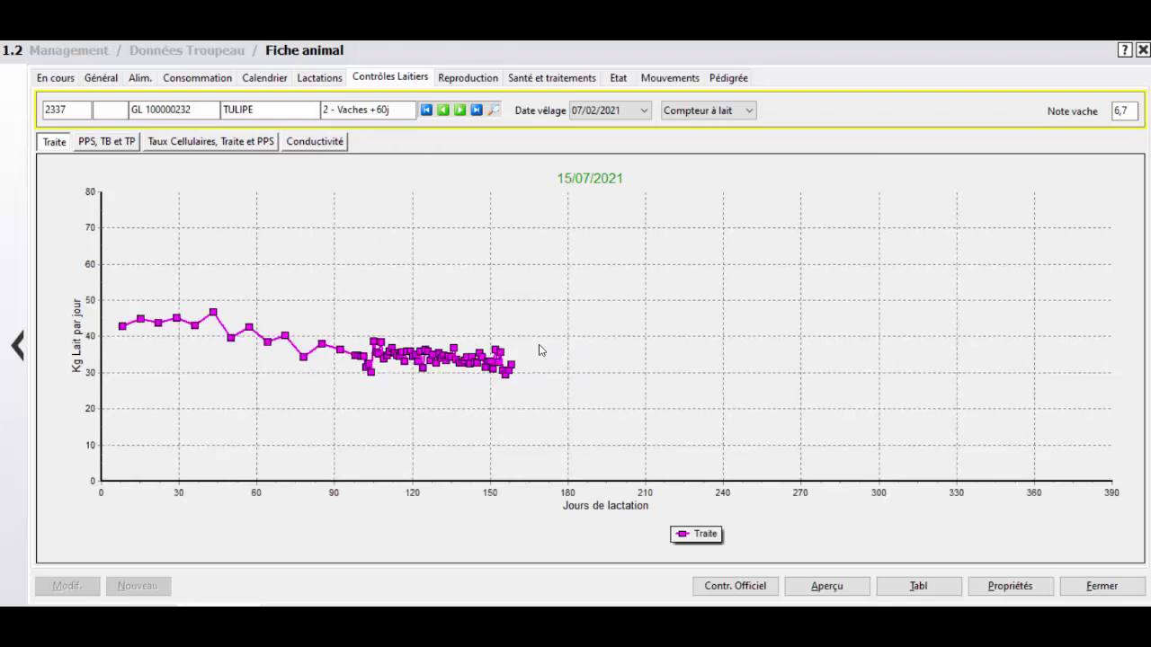
# Step: View TULIPE's Reproduction events for Toutes les lactations
pyautogui.click(469, 78)
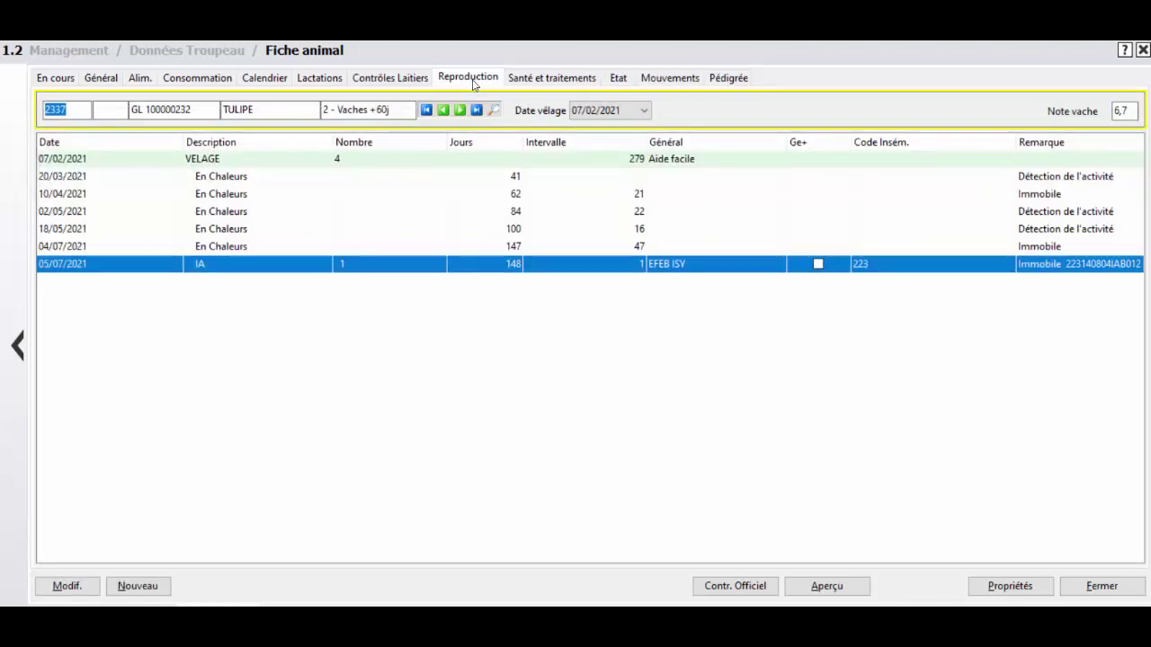
pyautogui.click(605, 110)
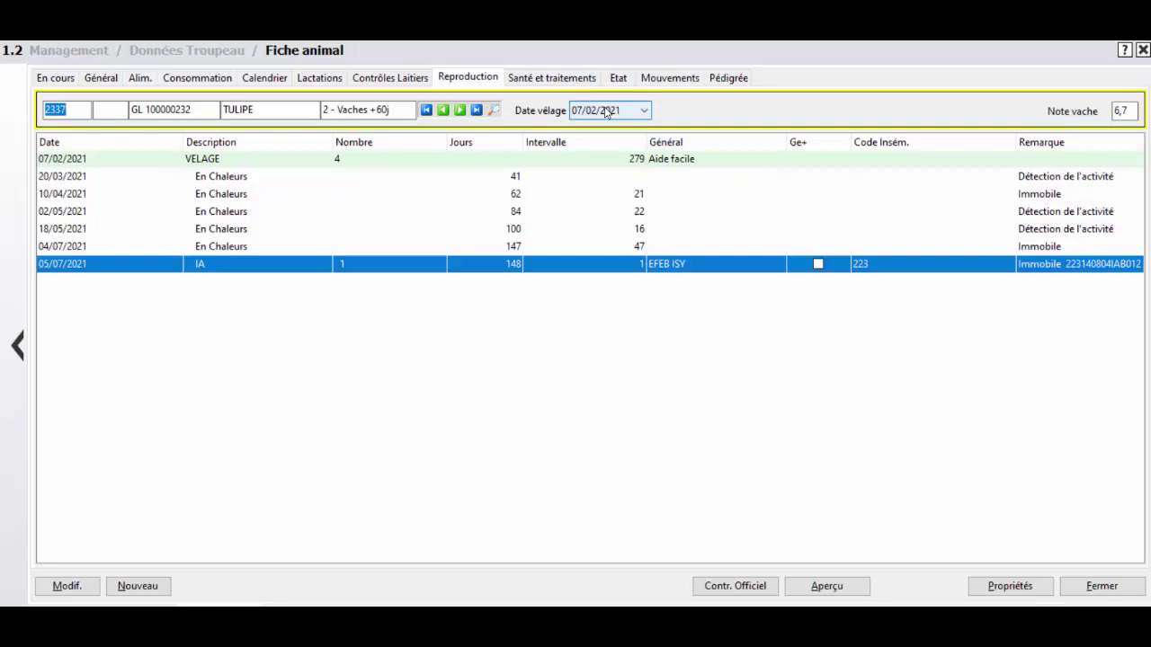
pyautogui.click(605, 110)
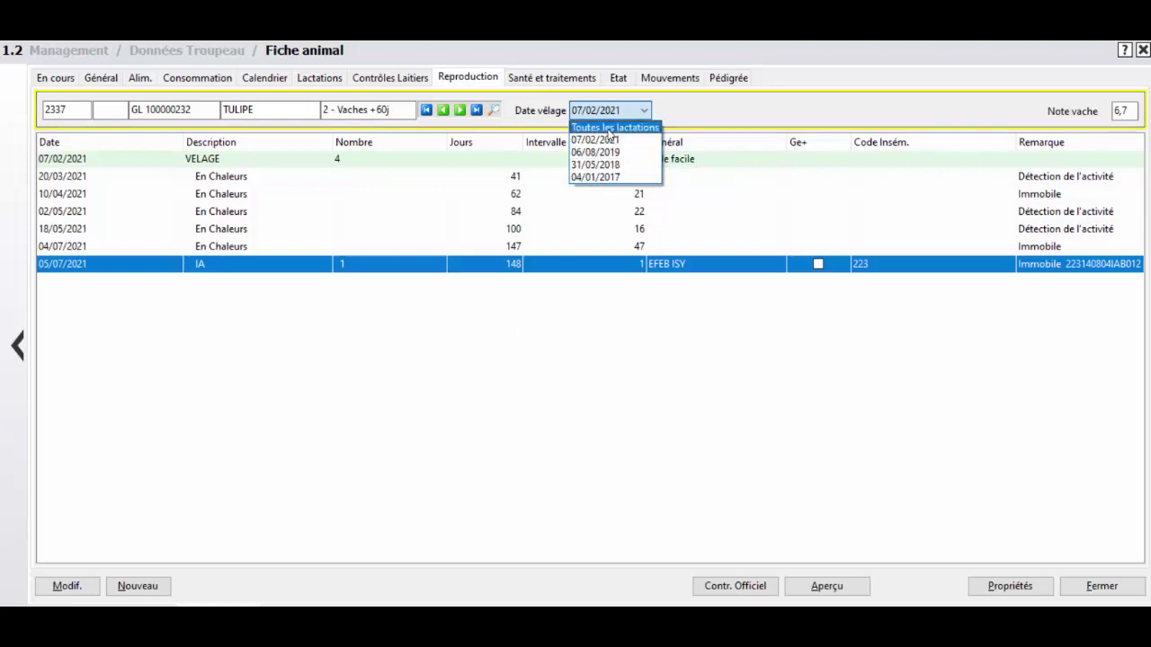
pyautogui.click(608, 127)
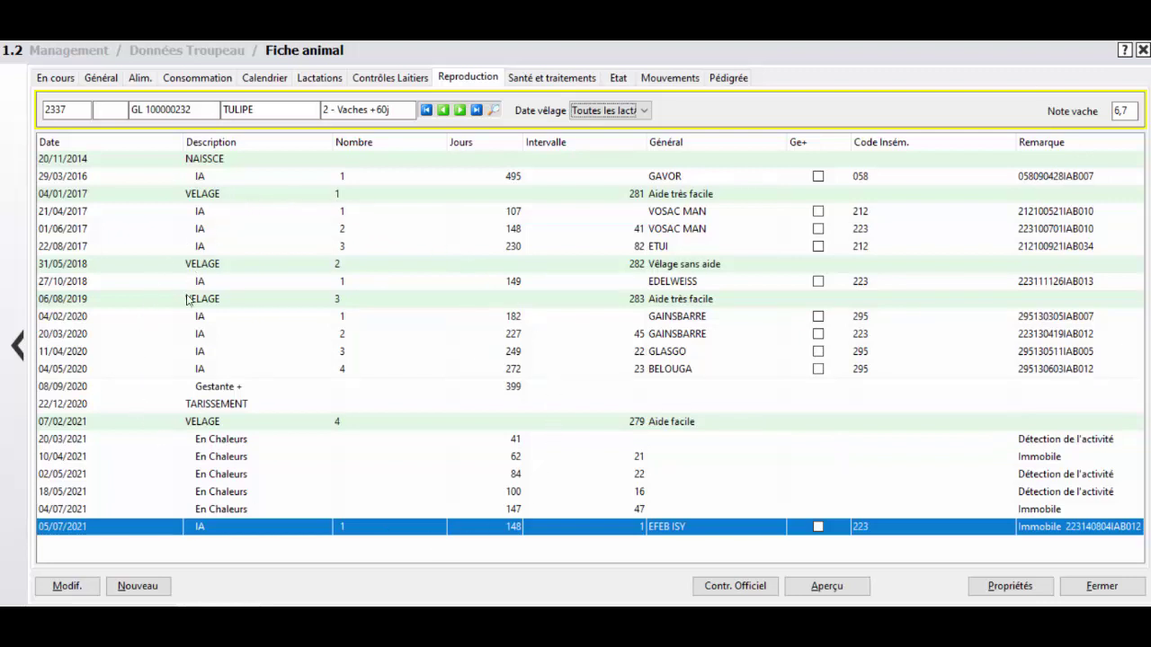
# Step: Change the insemination bull of TULIPE's 05/07/2021 IA record to DIAMAND and save the record
pyautogui.click(67, 586)
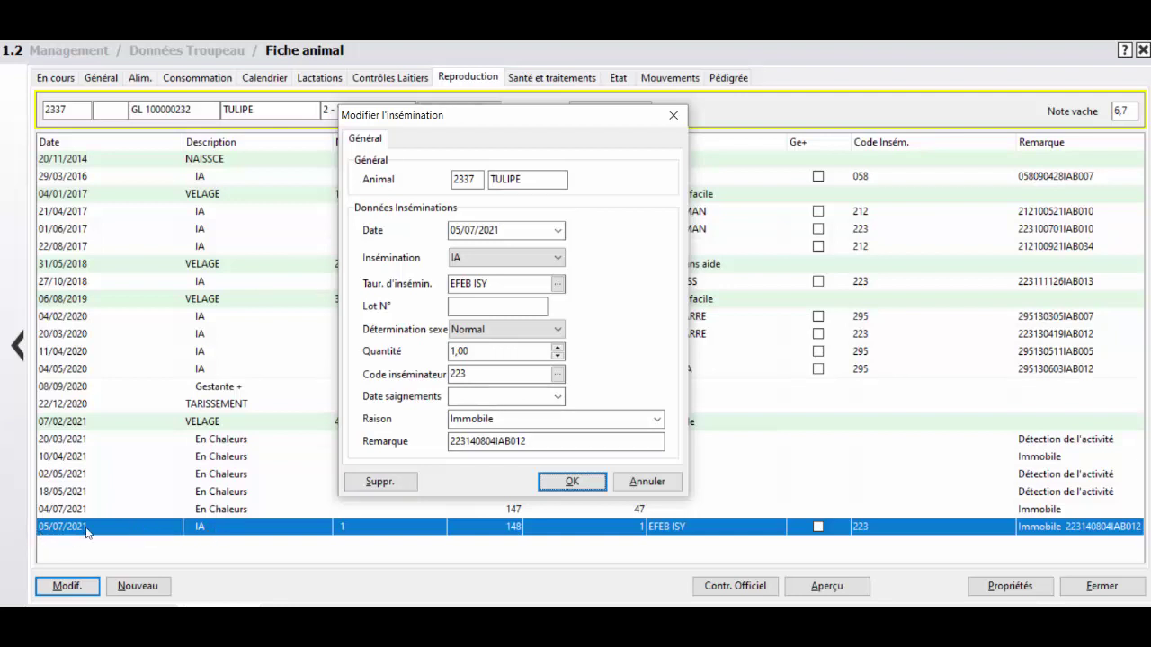
pyautogui.click(558, 285)
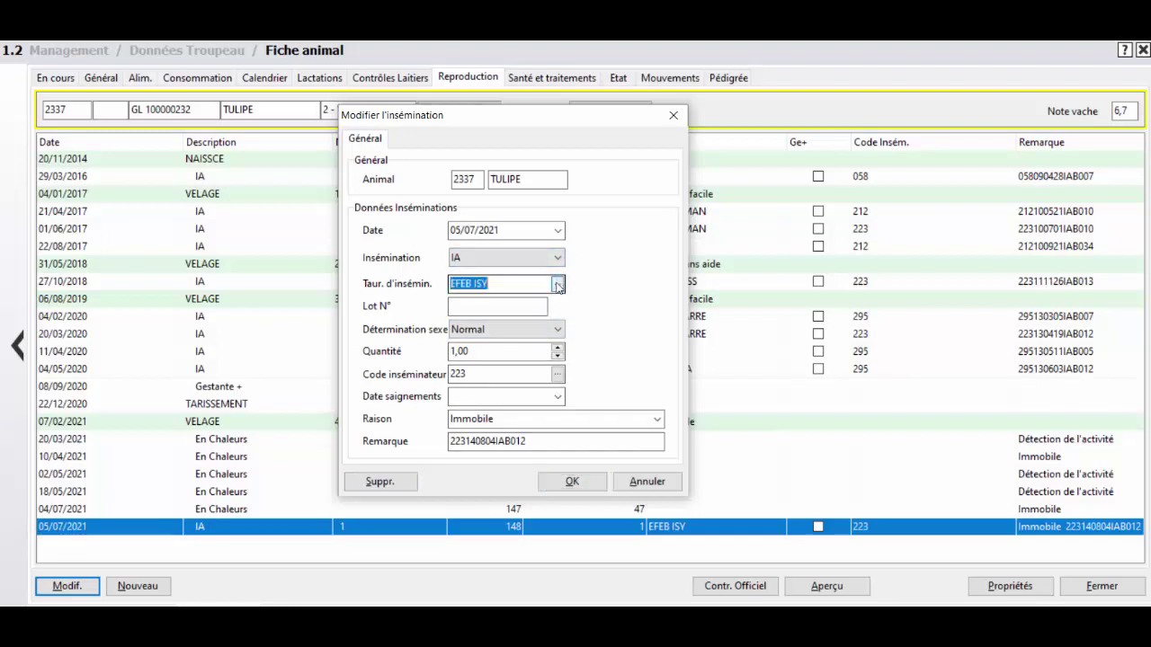
pyautogui.click(557, 285)
pyautogui.click(540, 311)
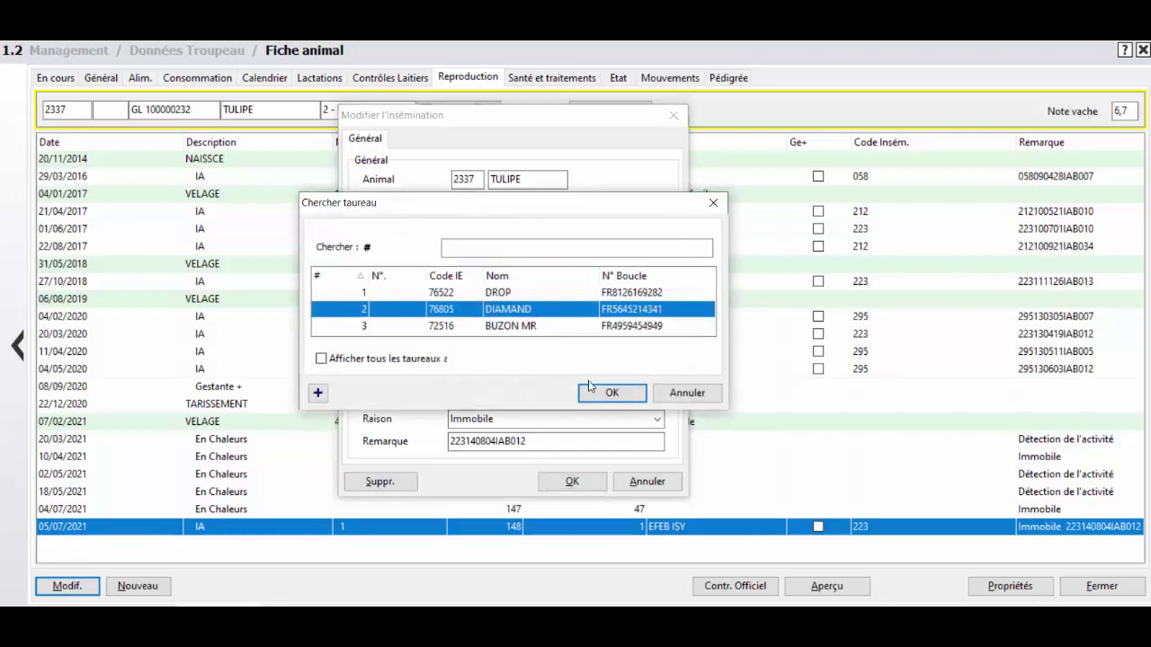
pyautogui.click(609, 393)
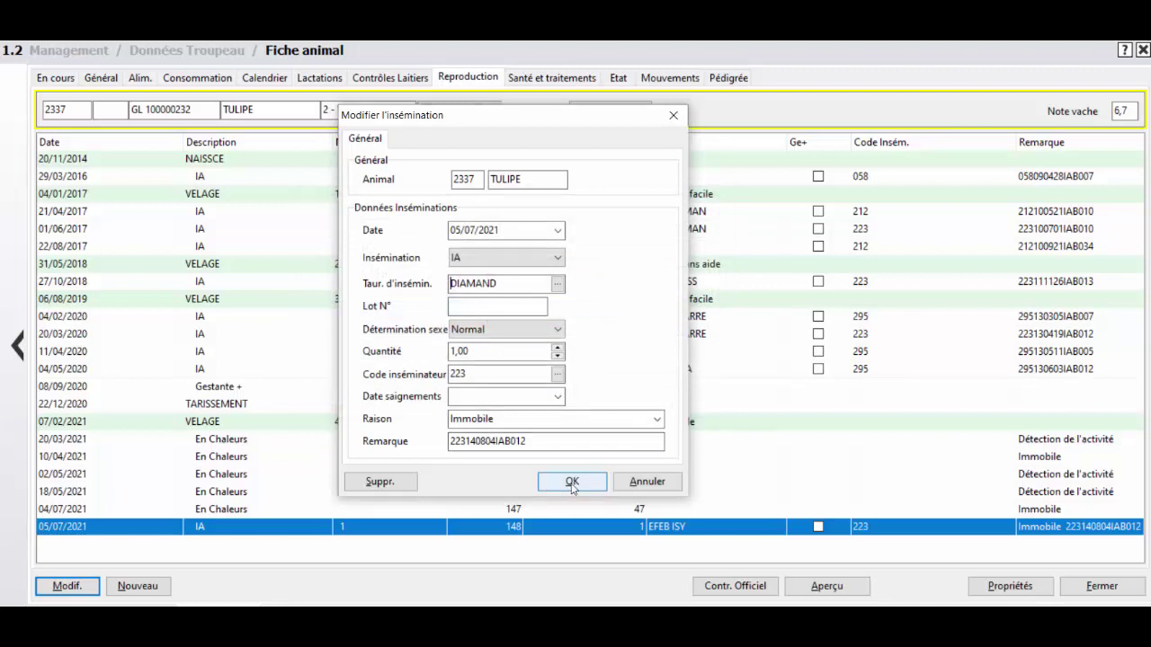
pyautogui.click(572, 482)
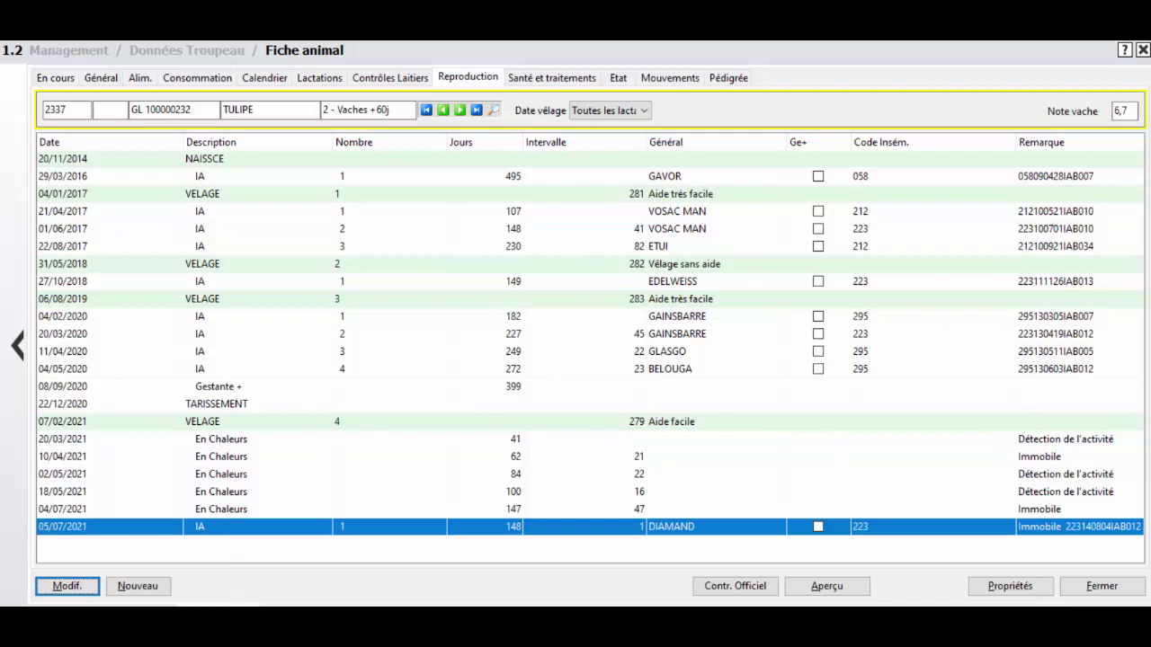
# Step: Review the treatments linked to TULIPE's Ulcere de la sole and boiterie events under Santé et traitements
pyautogui.click(547, 79)
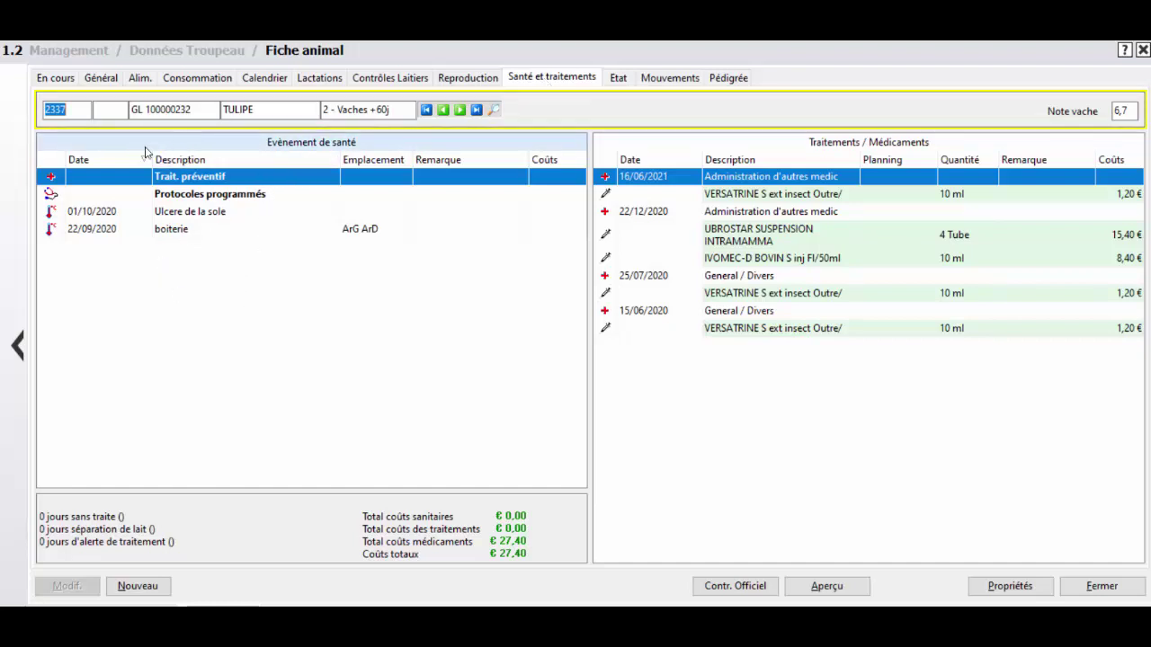
pyautogui.click(240, 214)
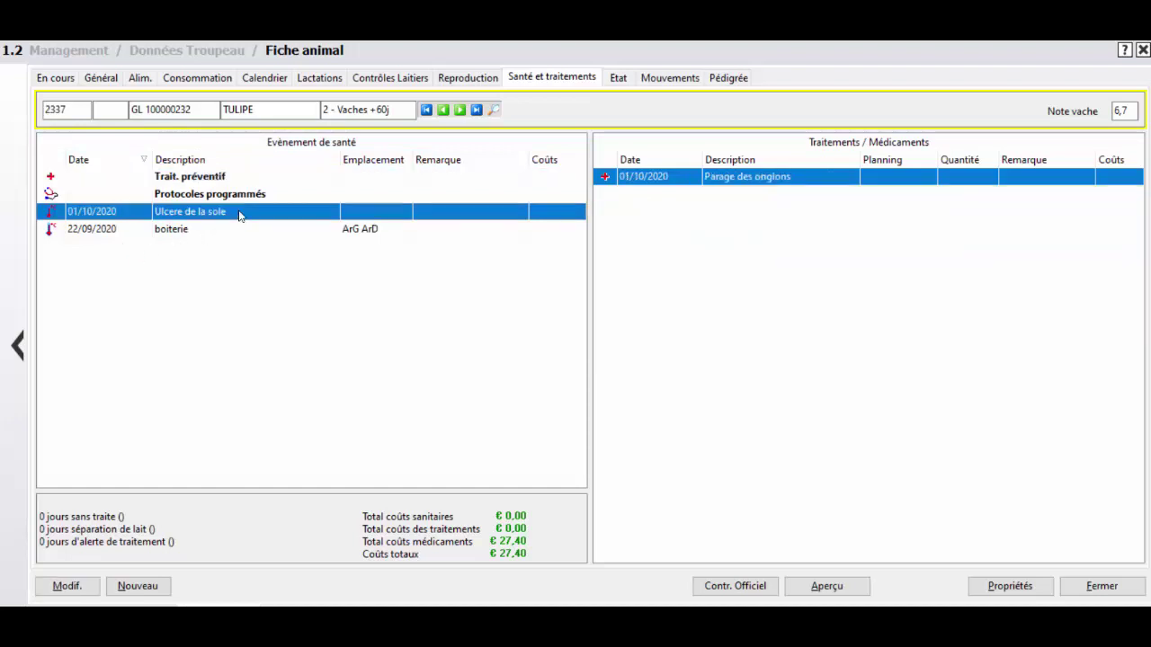
pyautogui.click(233, 231)
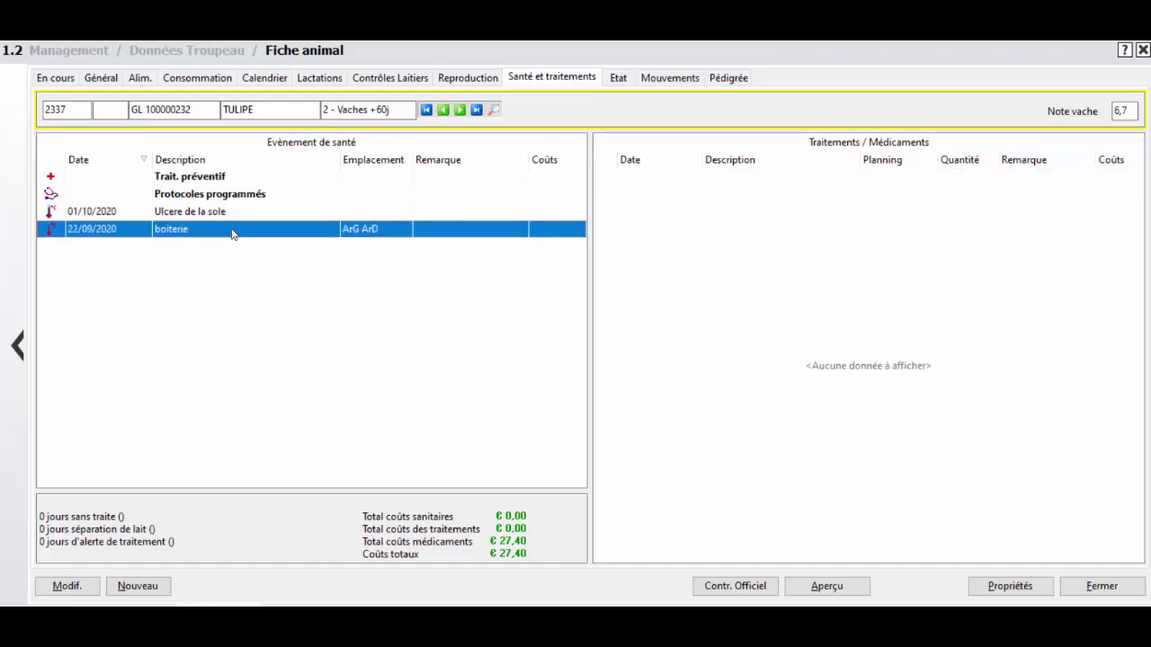
pyautogui.click(247, 214)
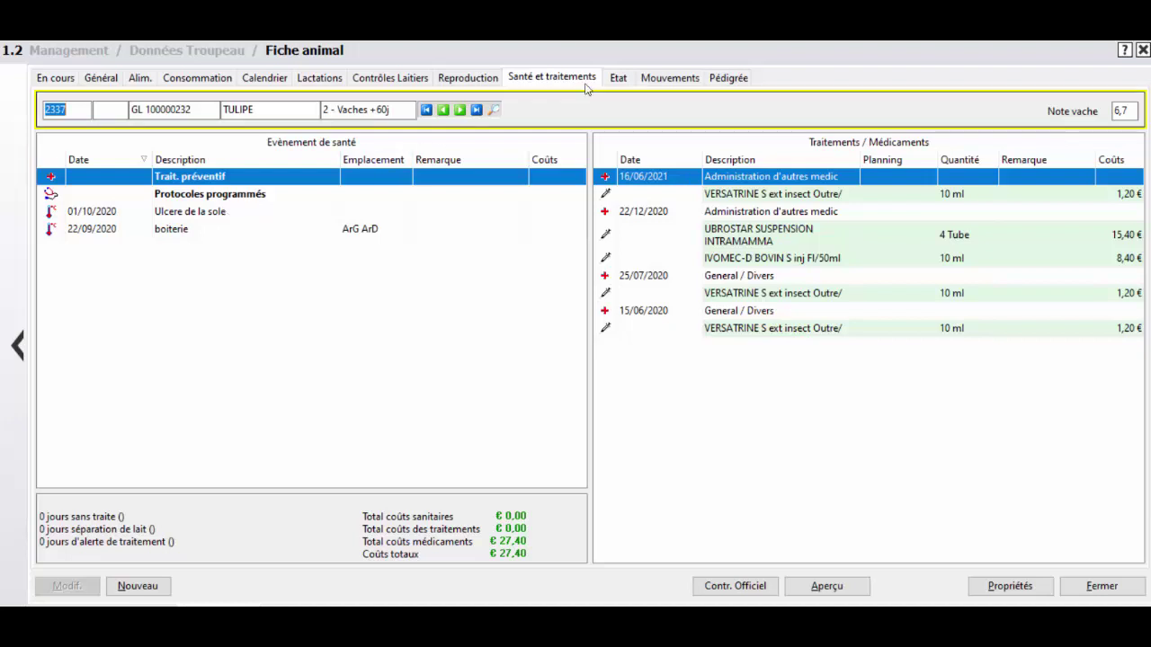
# Step: View TULIPE's Mouvements, and examine her Pédigrée with its Généalogie tree
pyautogui.click(670, 79)
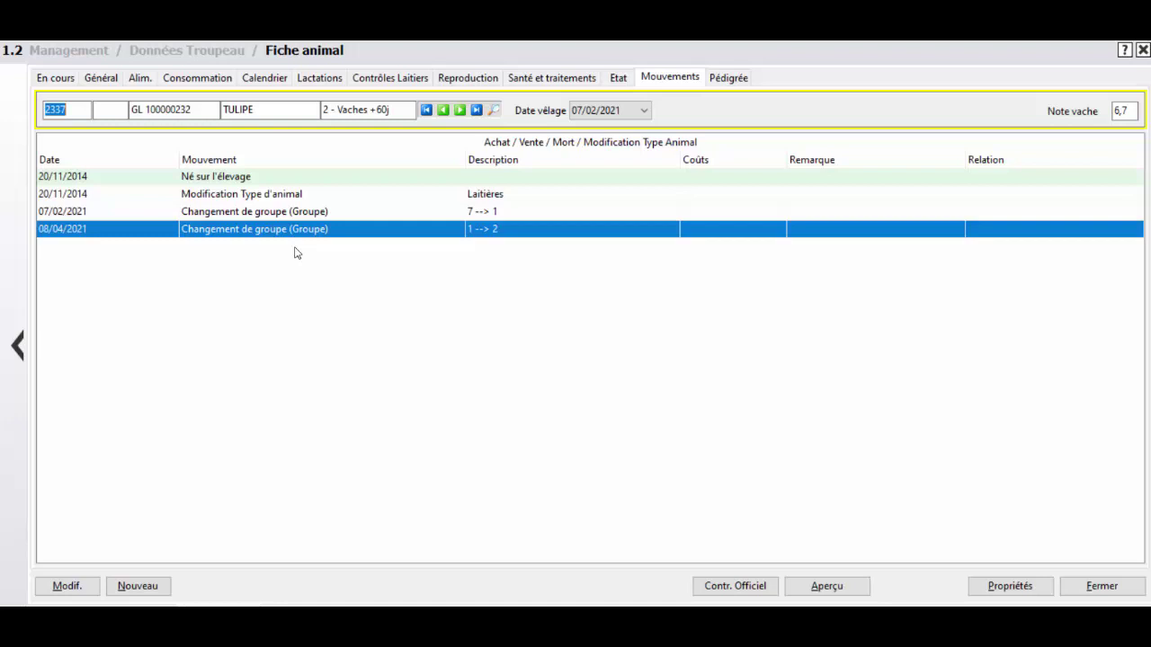
pyautogui.click(729, 79)
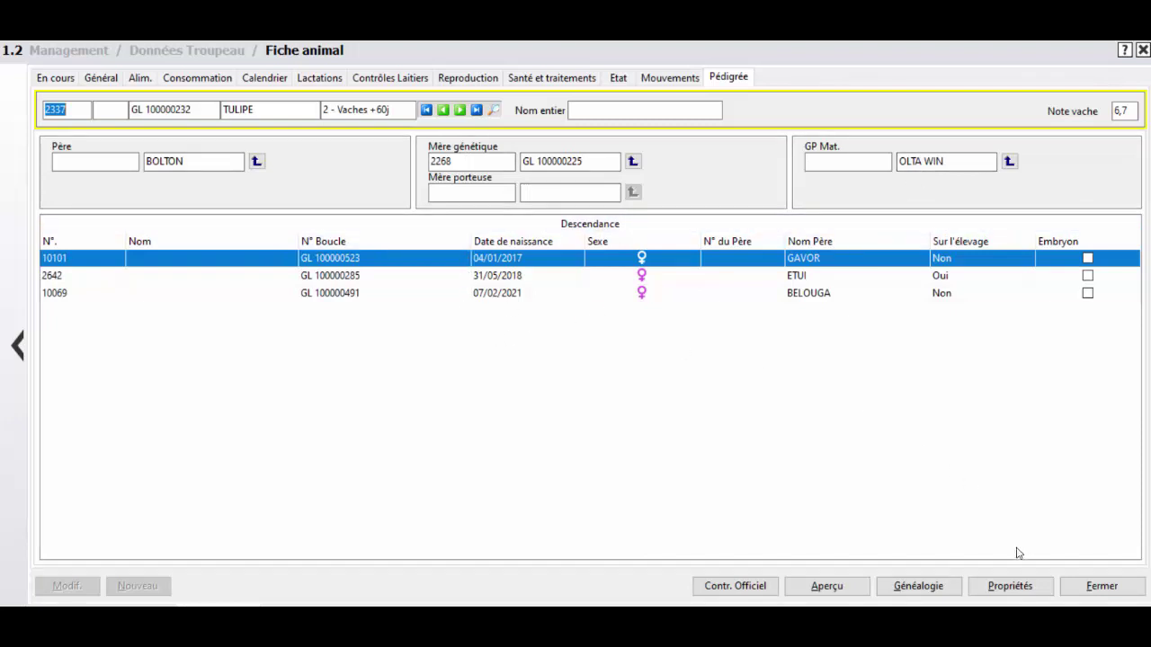
pyautogui.click(918, 586)
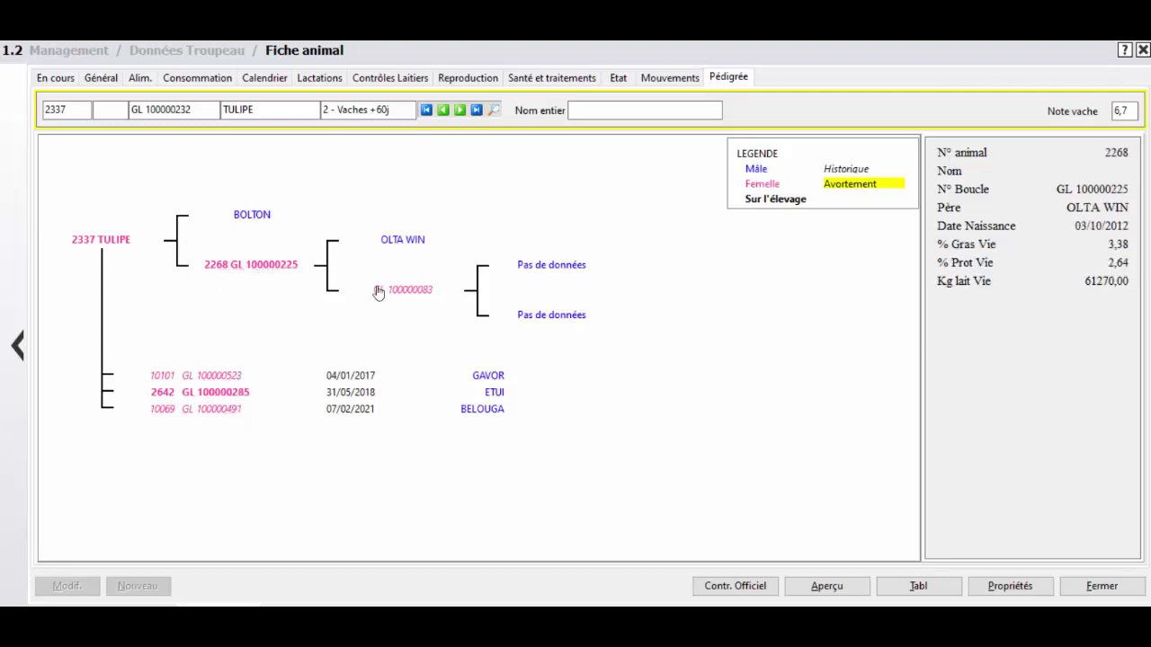
# Step: Exclude Calendrier from the printed sections in the animal record's properties, keeping Général and Reproduction
pyautogui.click(980, 589)
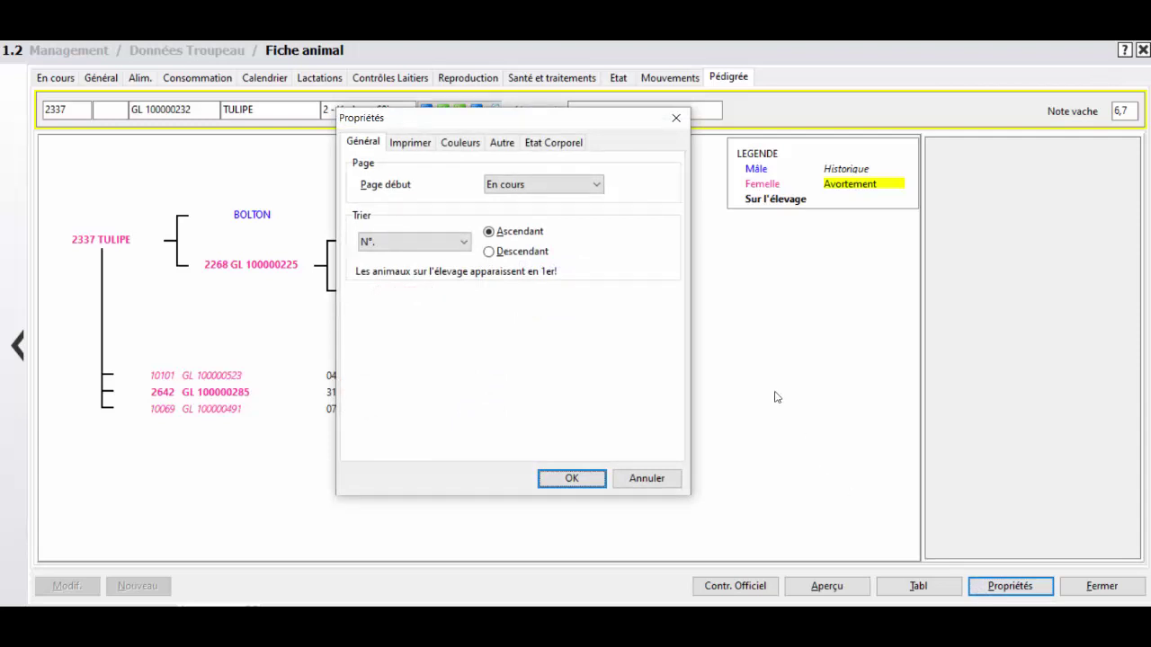
pyautogui.click(409, 144)
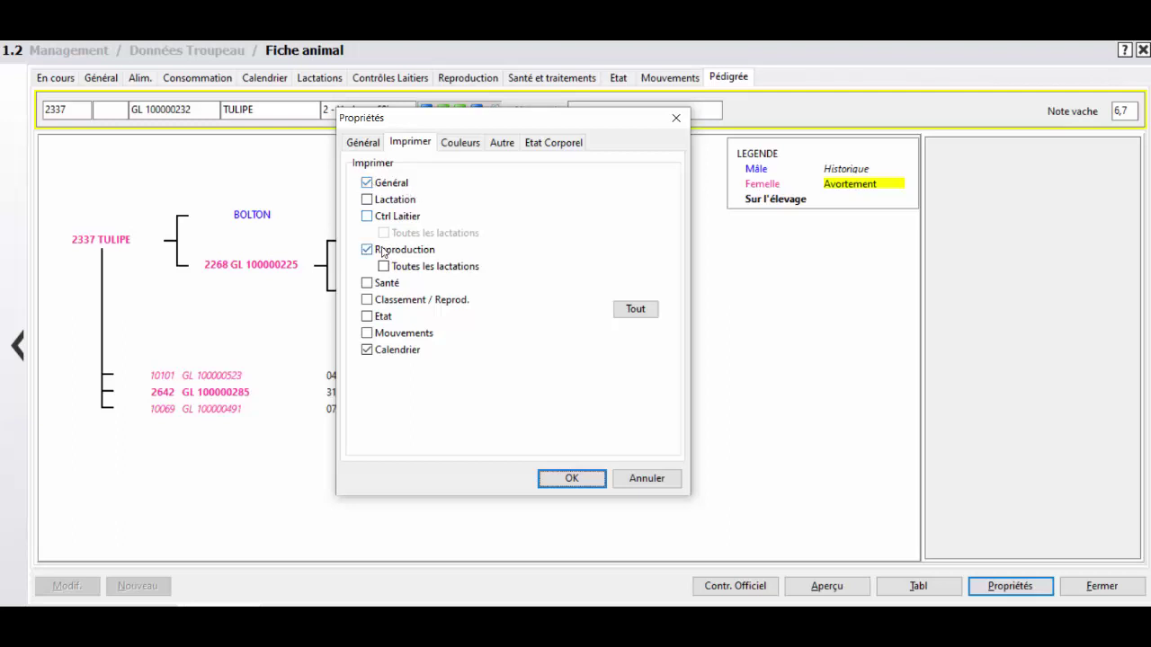
pyautogui.click(366, 350)
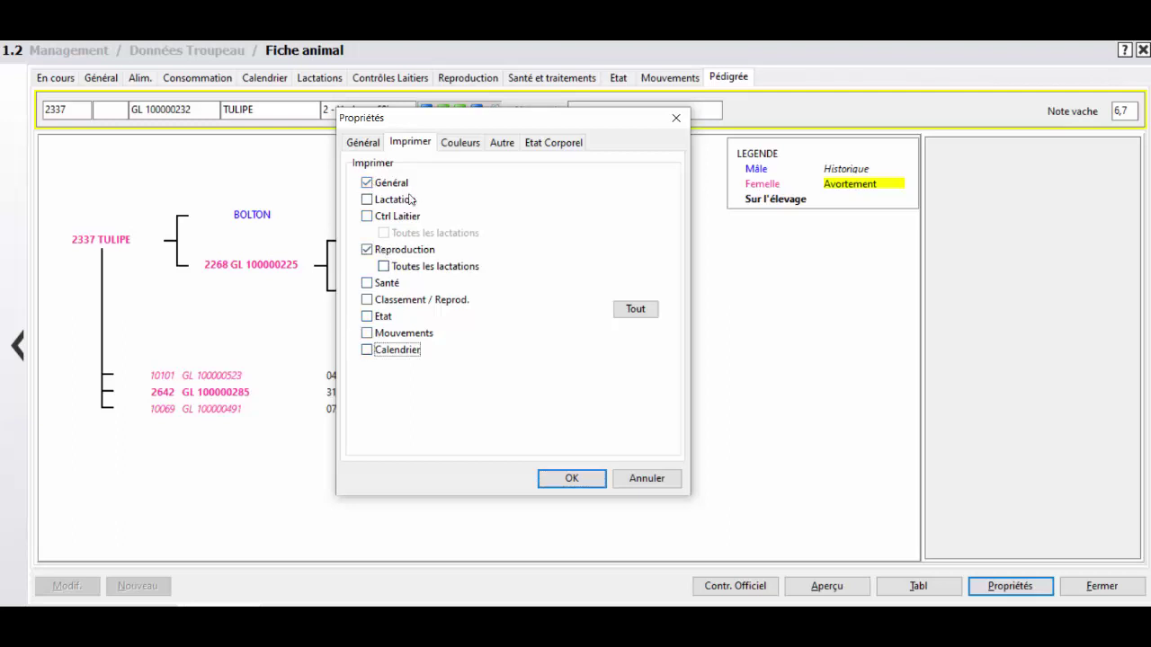
pyautogui.click(573, 479)
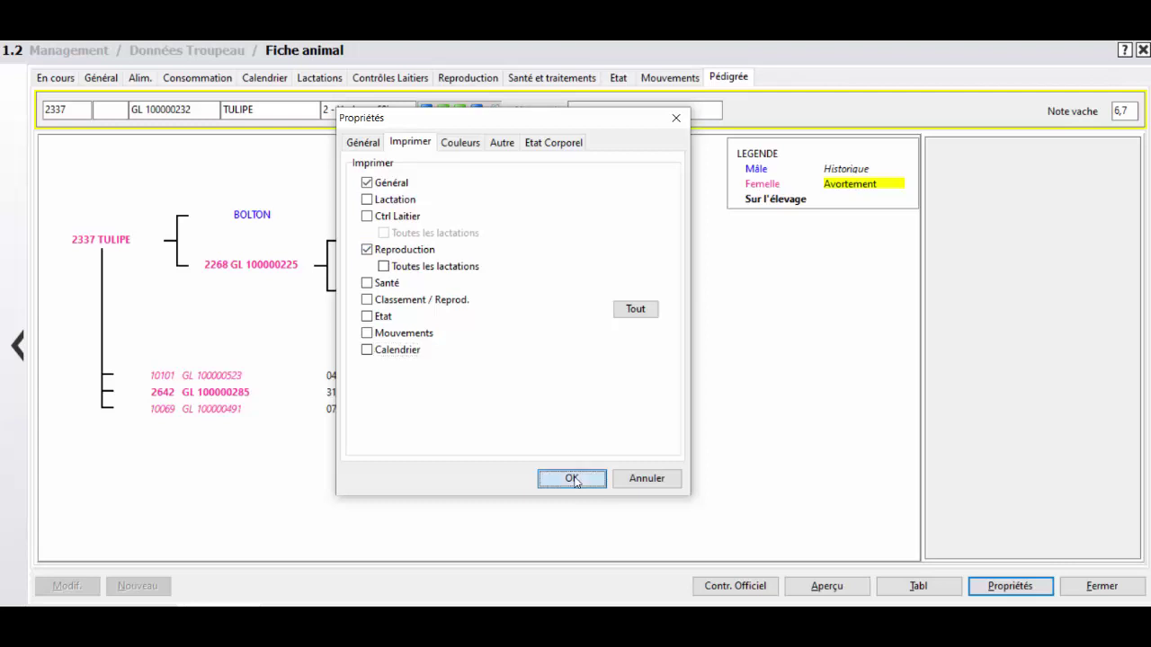
# Step: Preview TULIPE's printable sheet, read through its sections, and return to the record's En cours overview
pyautogui.click(839, 589)
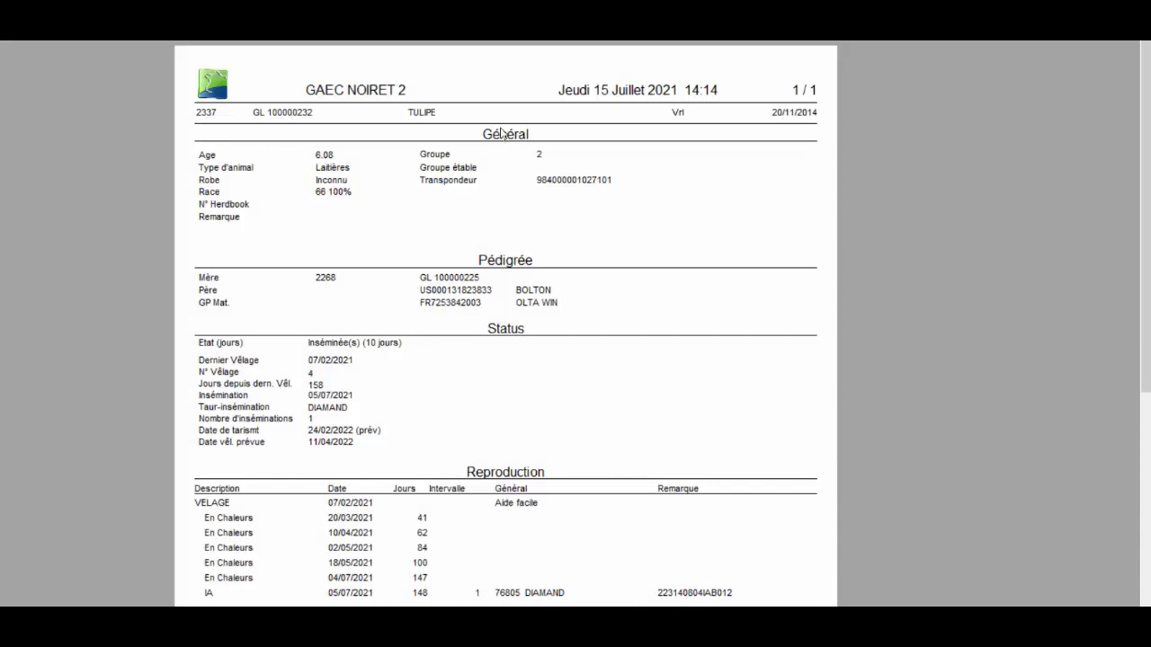
pyautogui.scroll(-3, 440, 510)
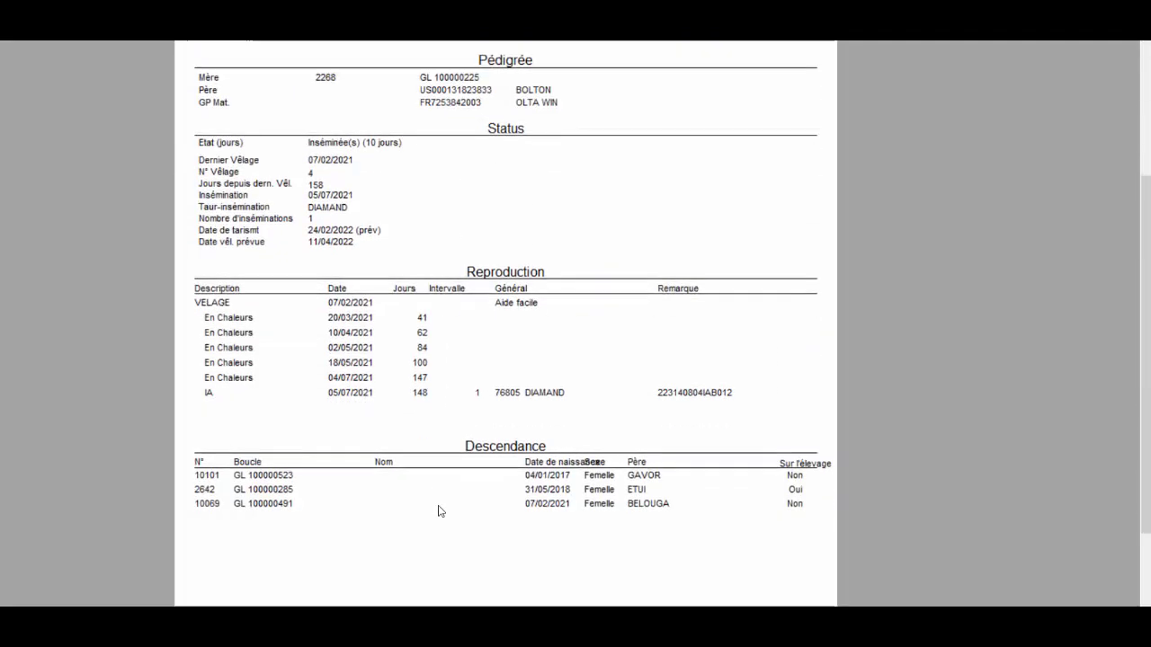
pyautogui.scroll(3, 441, 510)
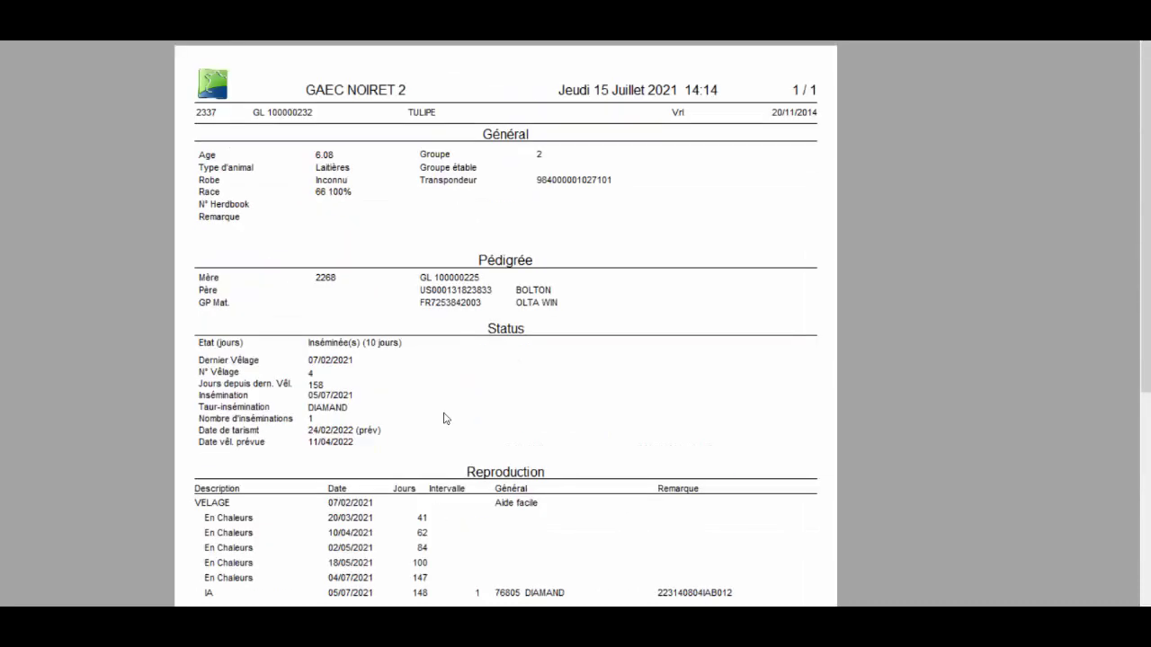
pyautogui.scroll(-1, 420, 542)
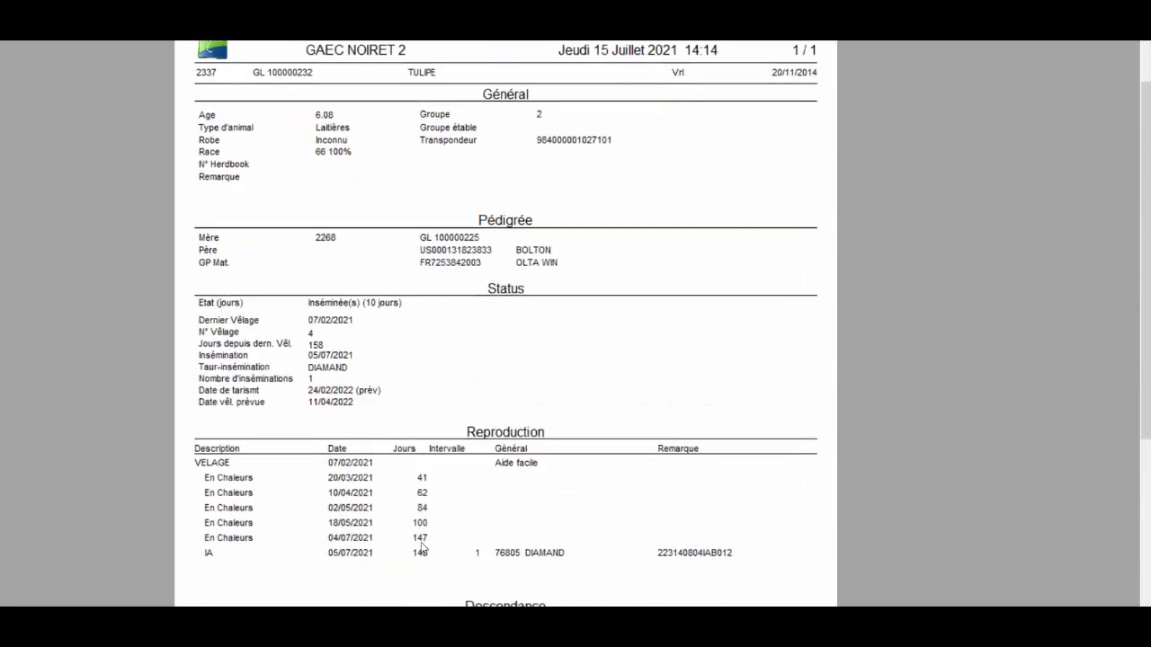
pyautogui.scroll(-1, 422, 549)
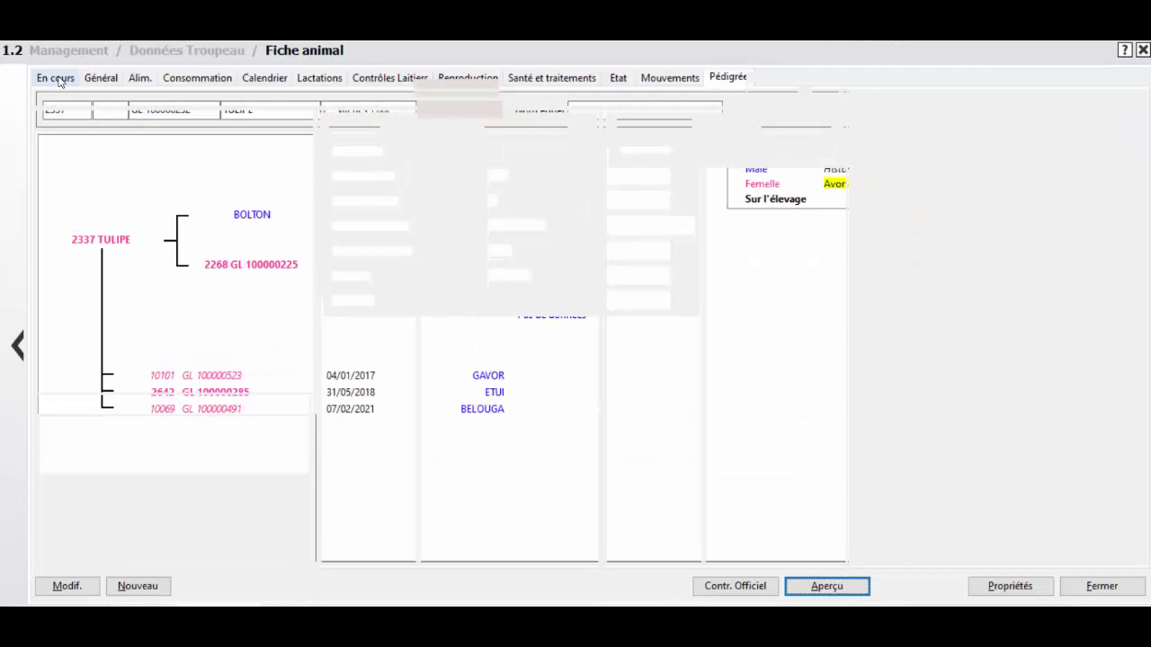
pyautogui.click(61, 81)
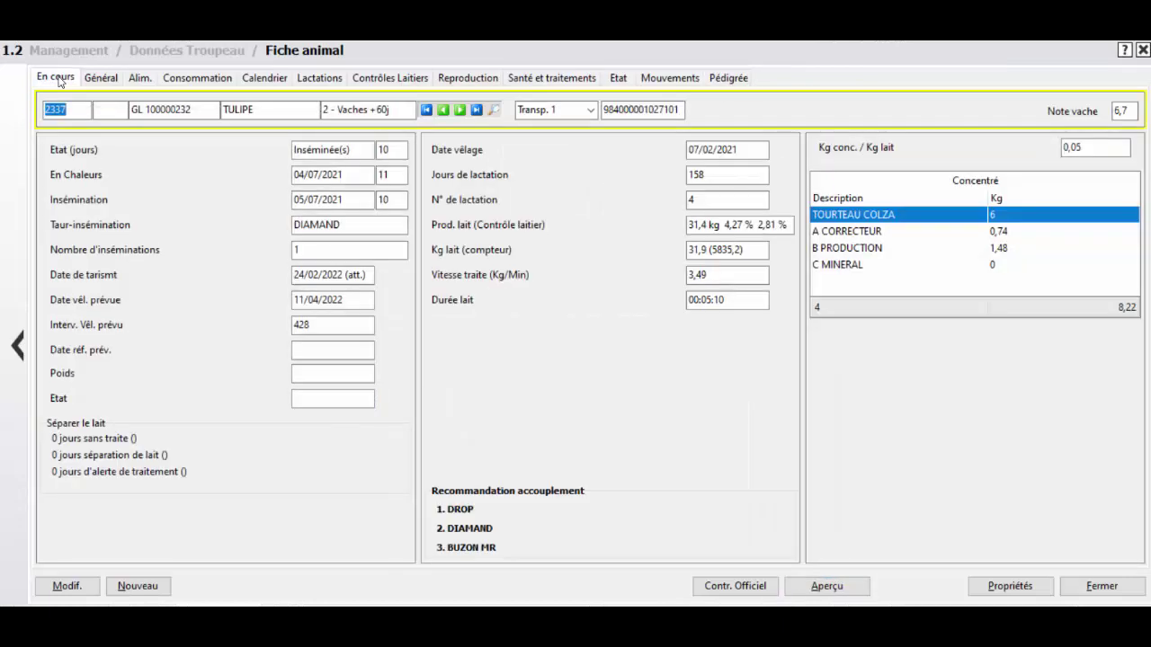